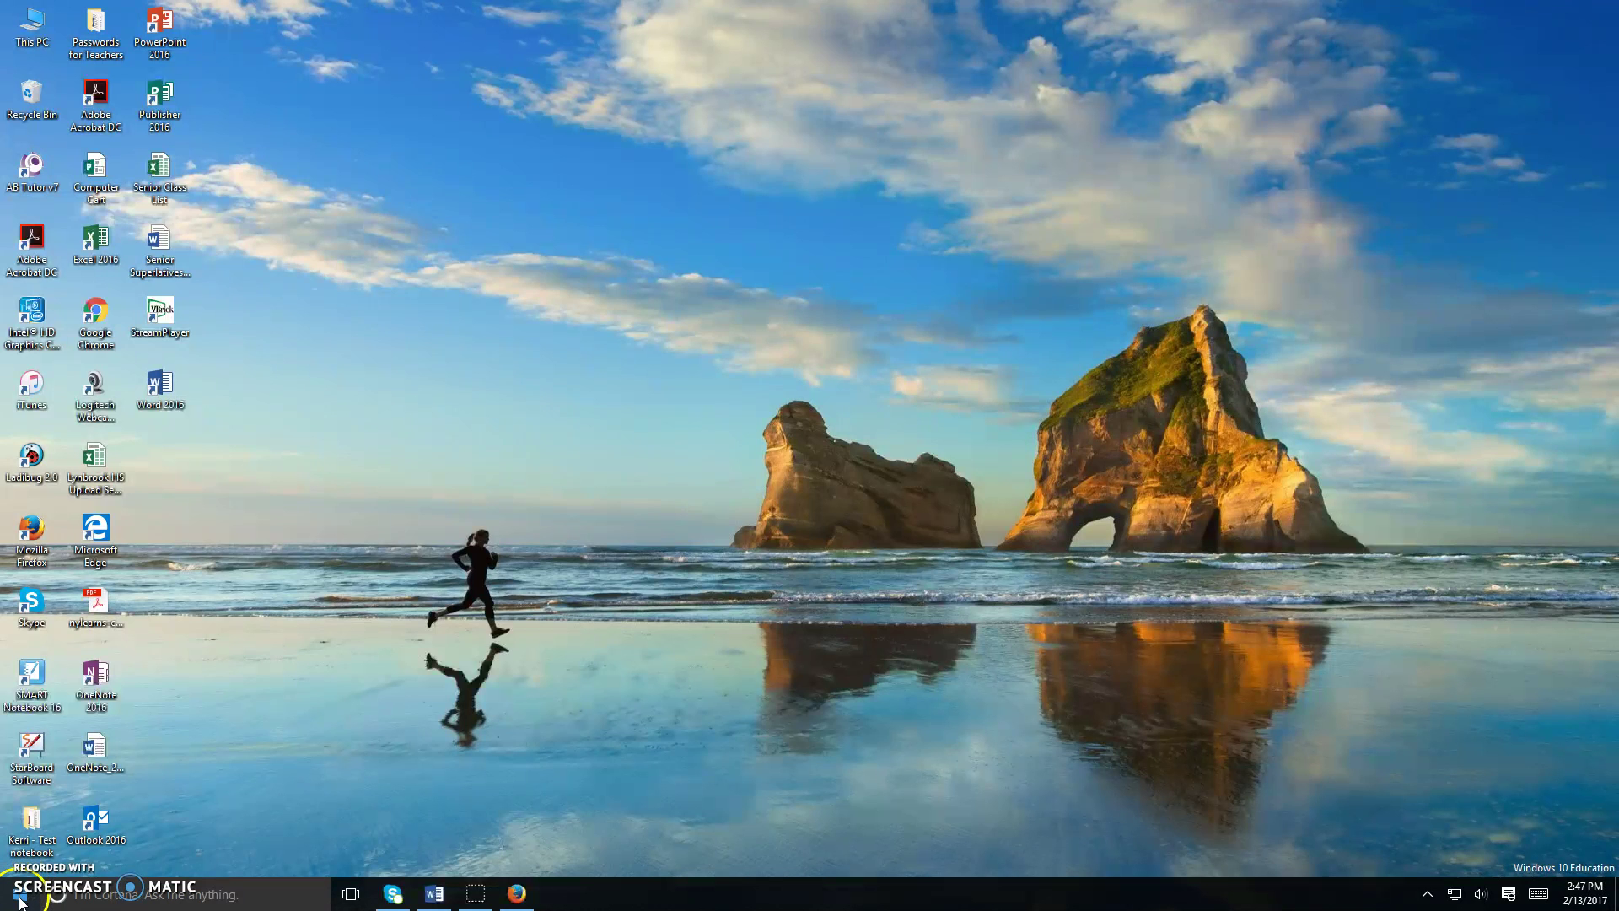
Open the Windows Start menu to reach the Lynbrook Sites tiles
click(20, 900)
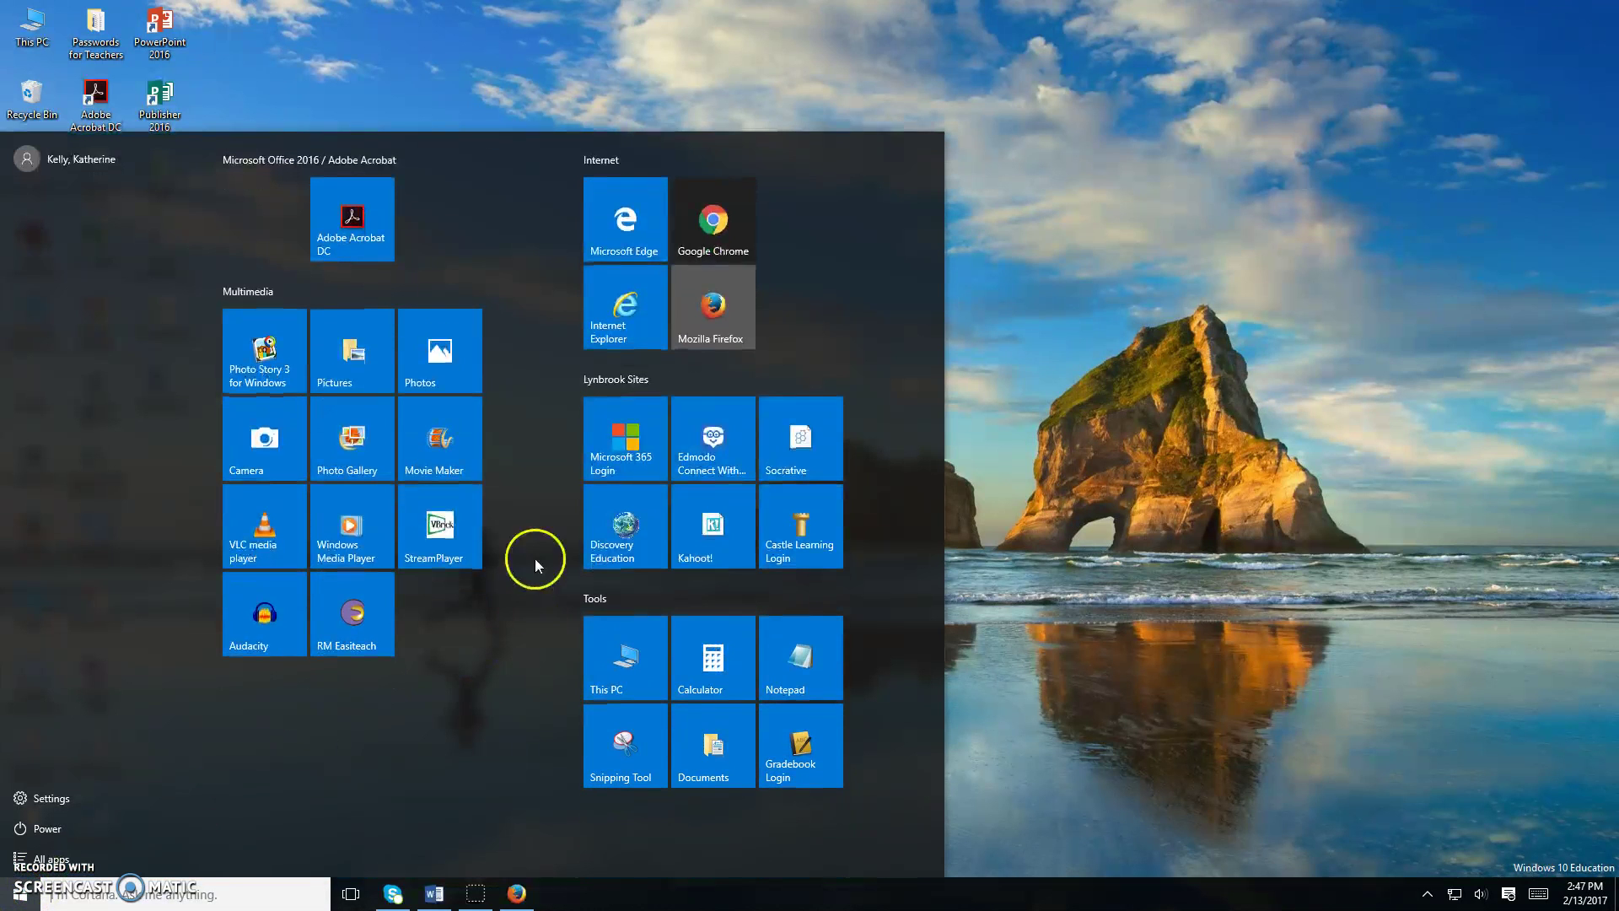
Launch Microsoft 365 Login and sign in with the school e-mail and account password
click(635, 446)
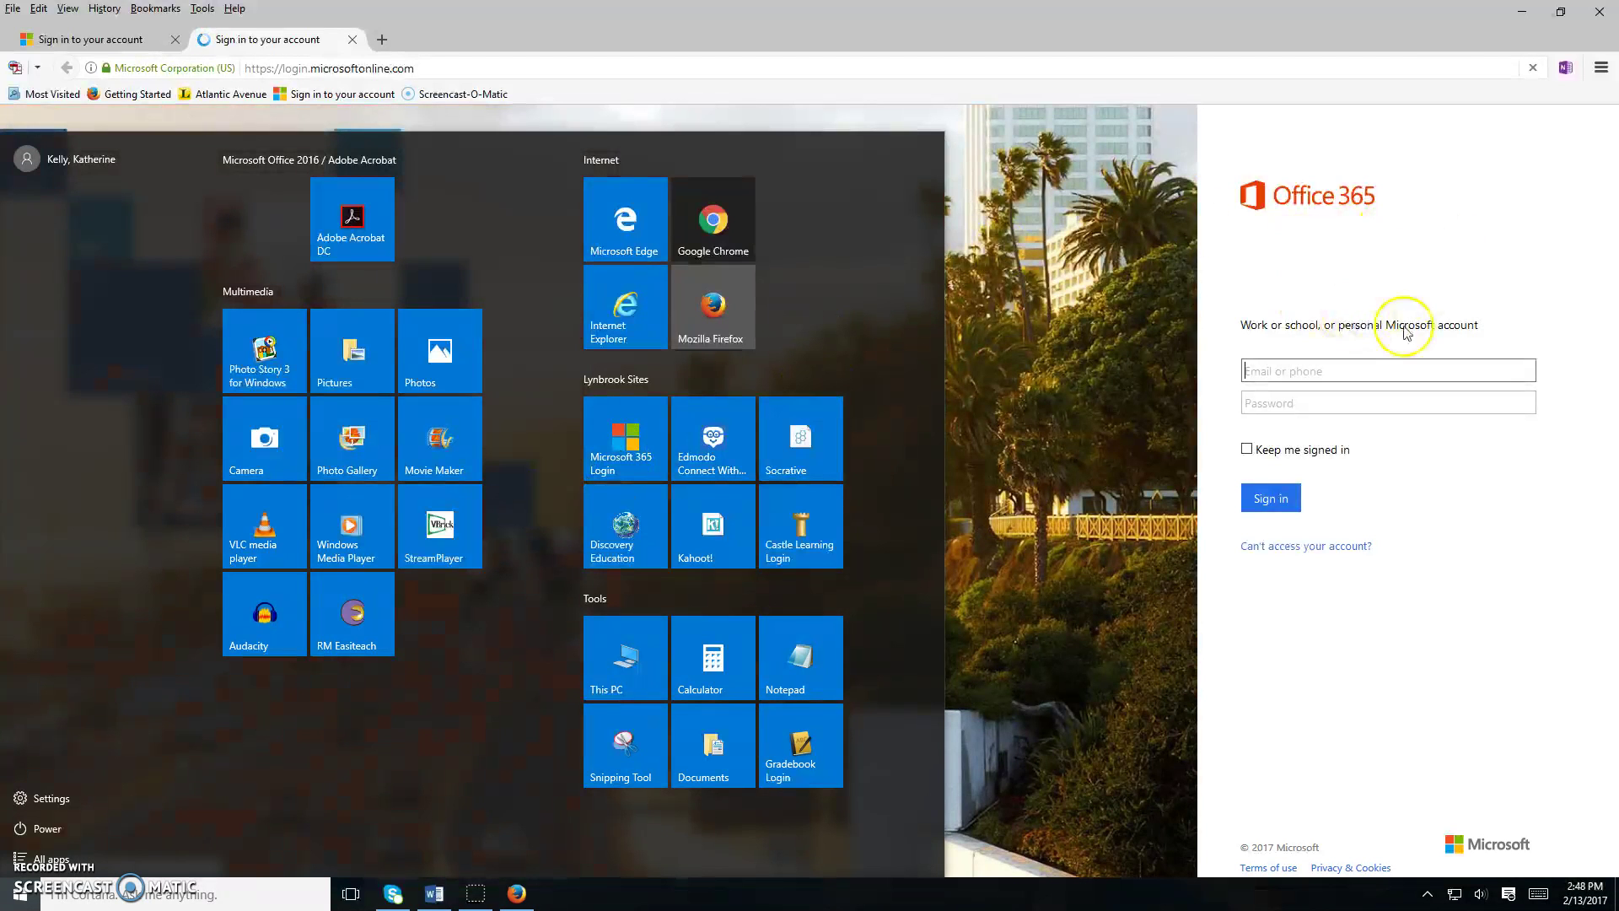
click(1287, 367)
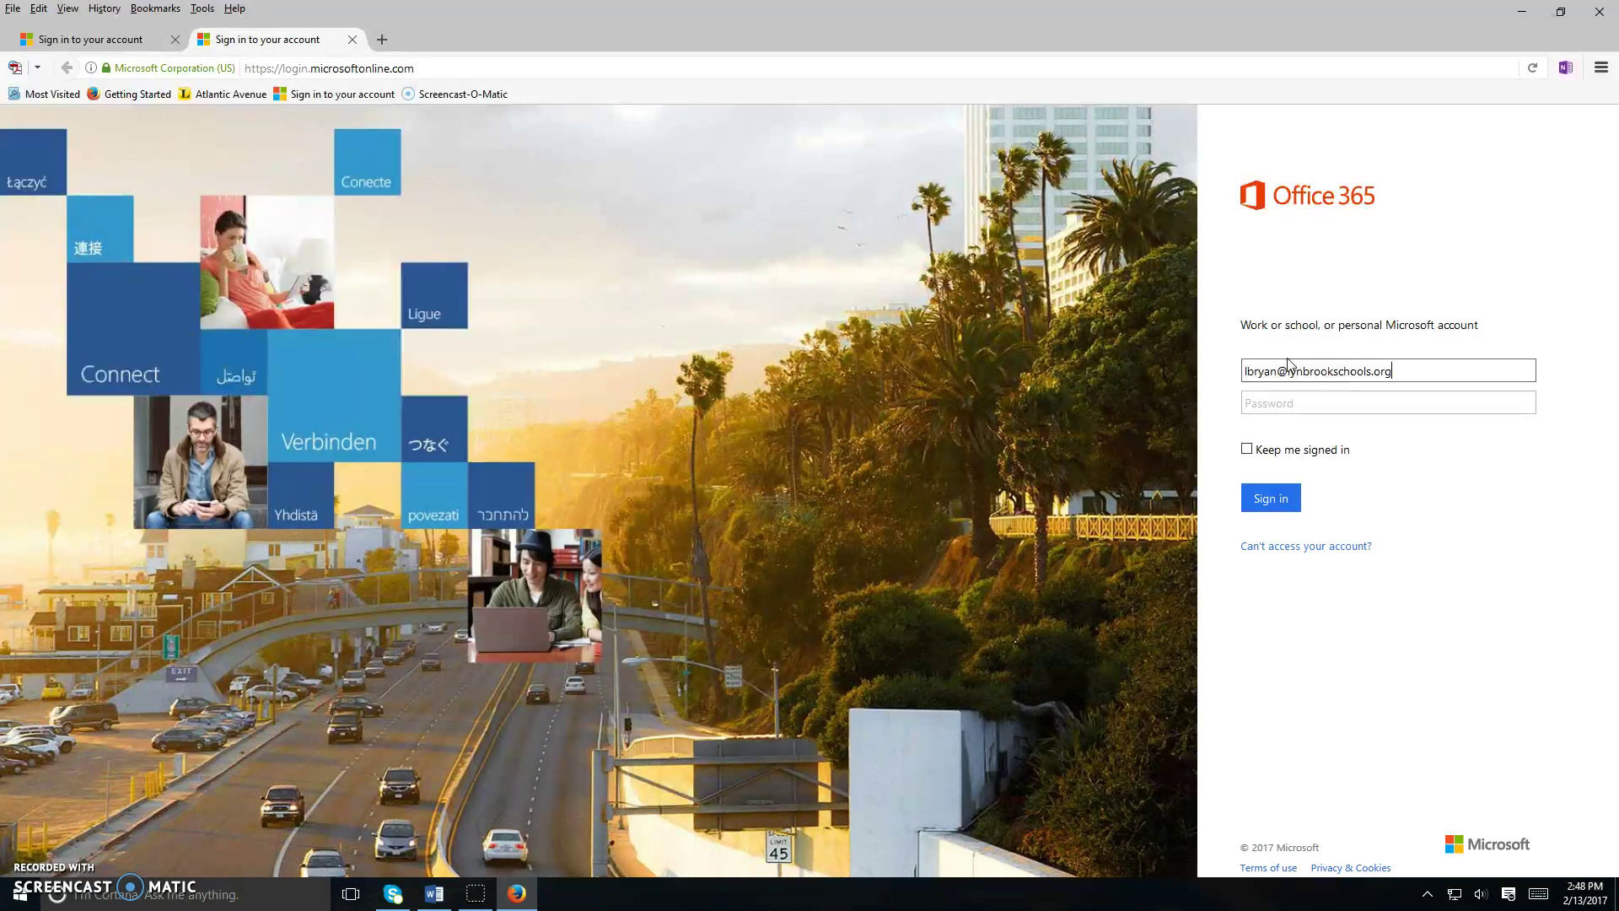
key(Tab)
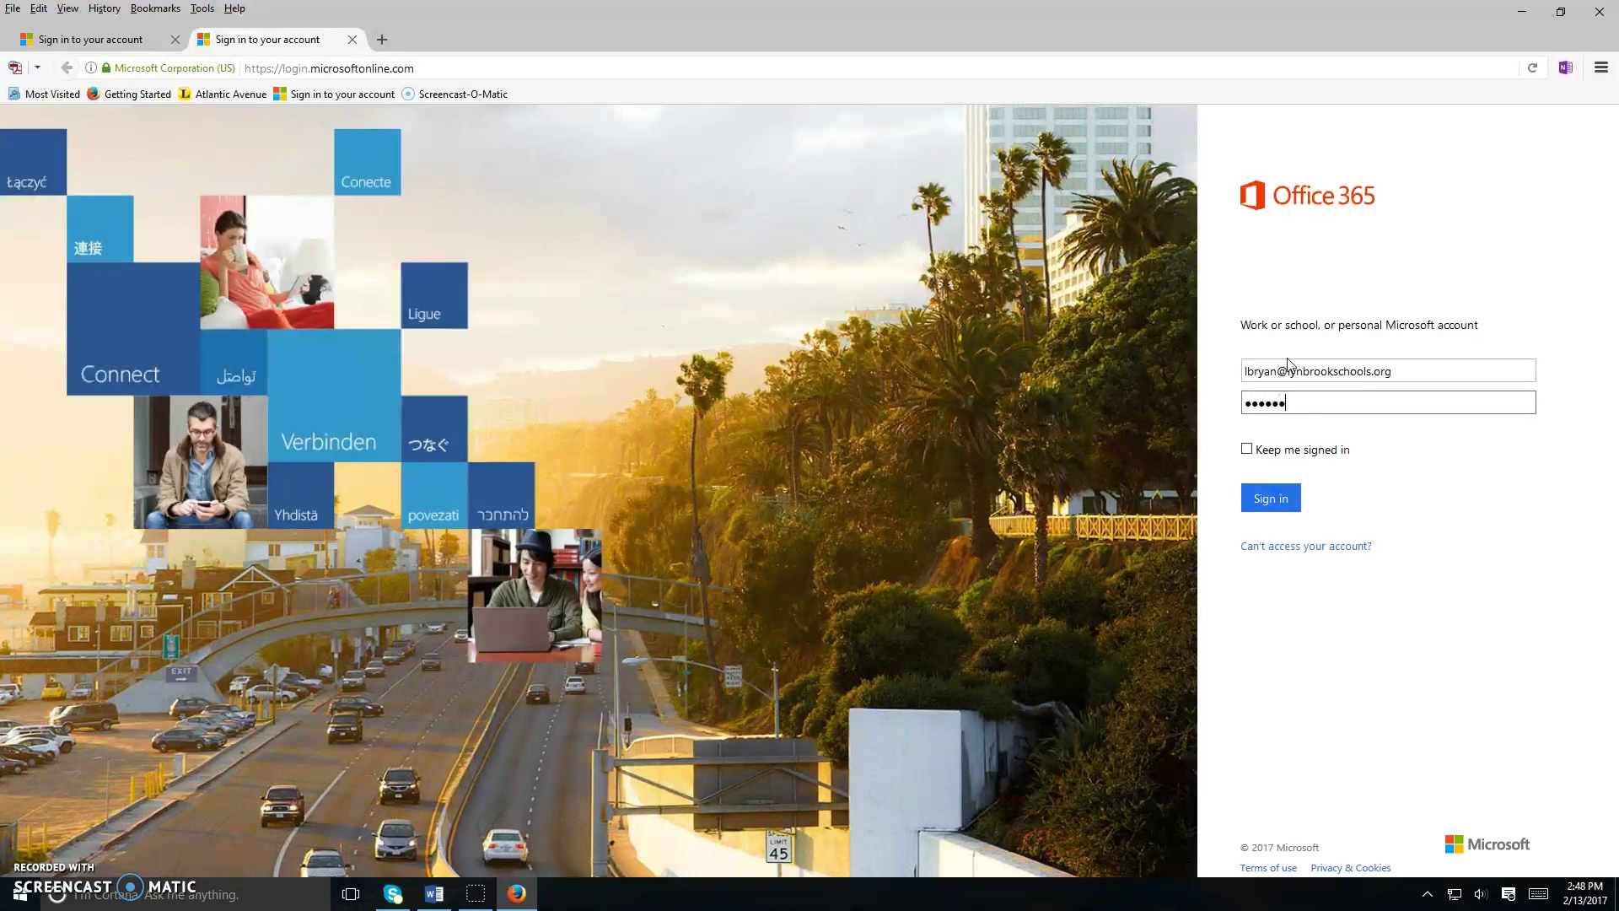
click(1271, 498)
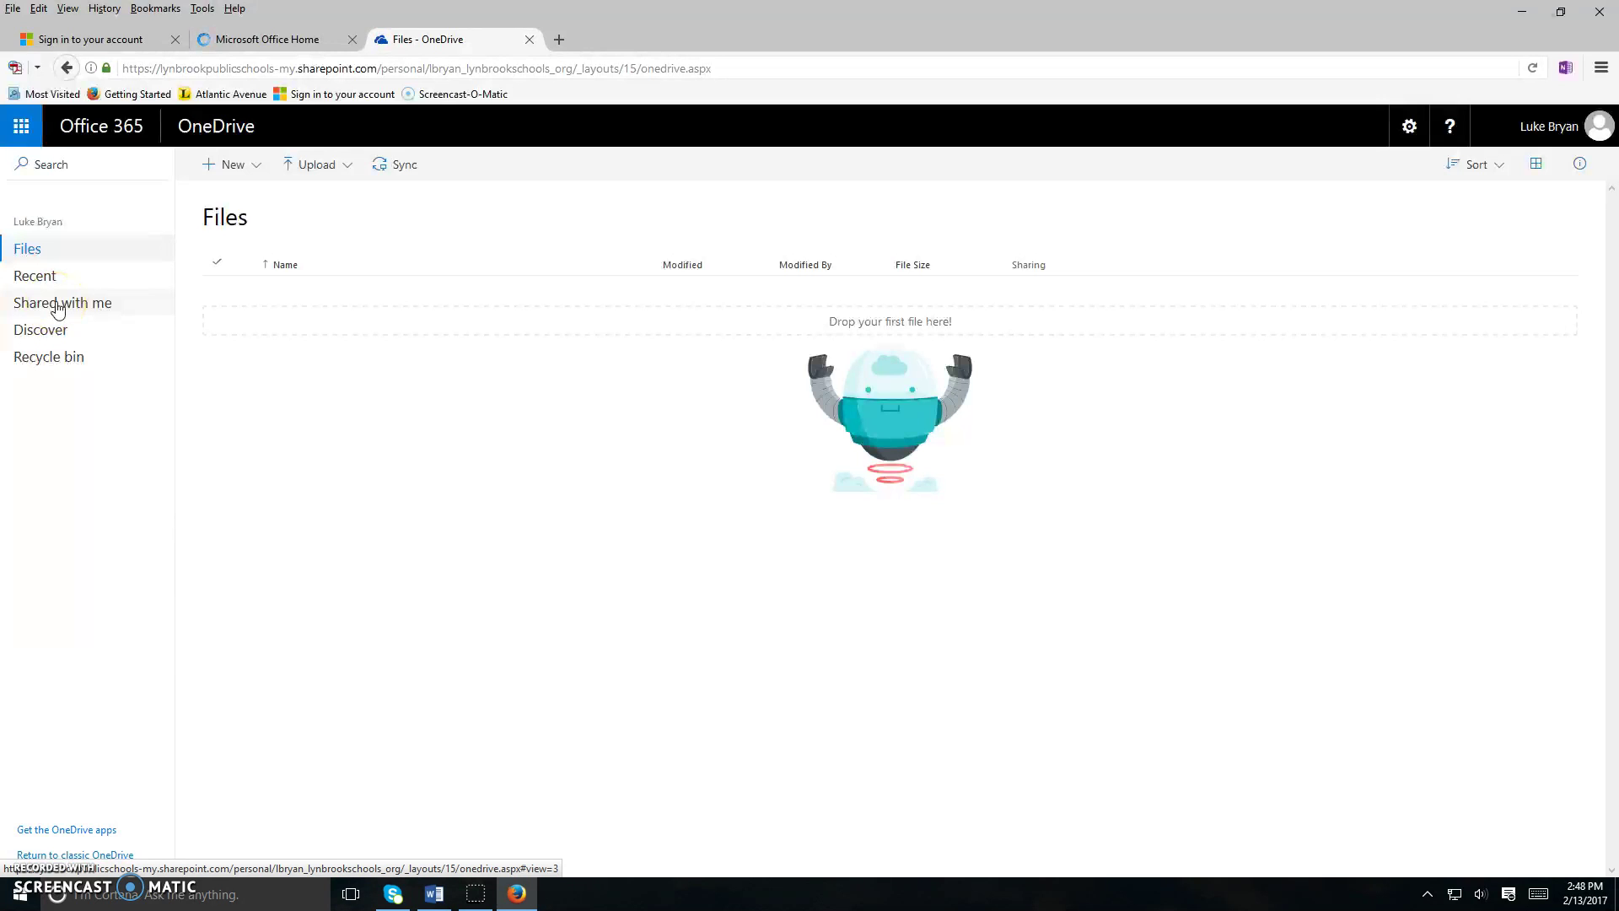
Open OneDrive's Shared with me list to reach the Science Training Per 7 notebook
click(66, 305)
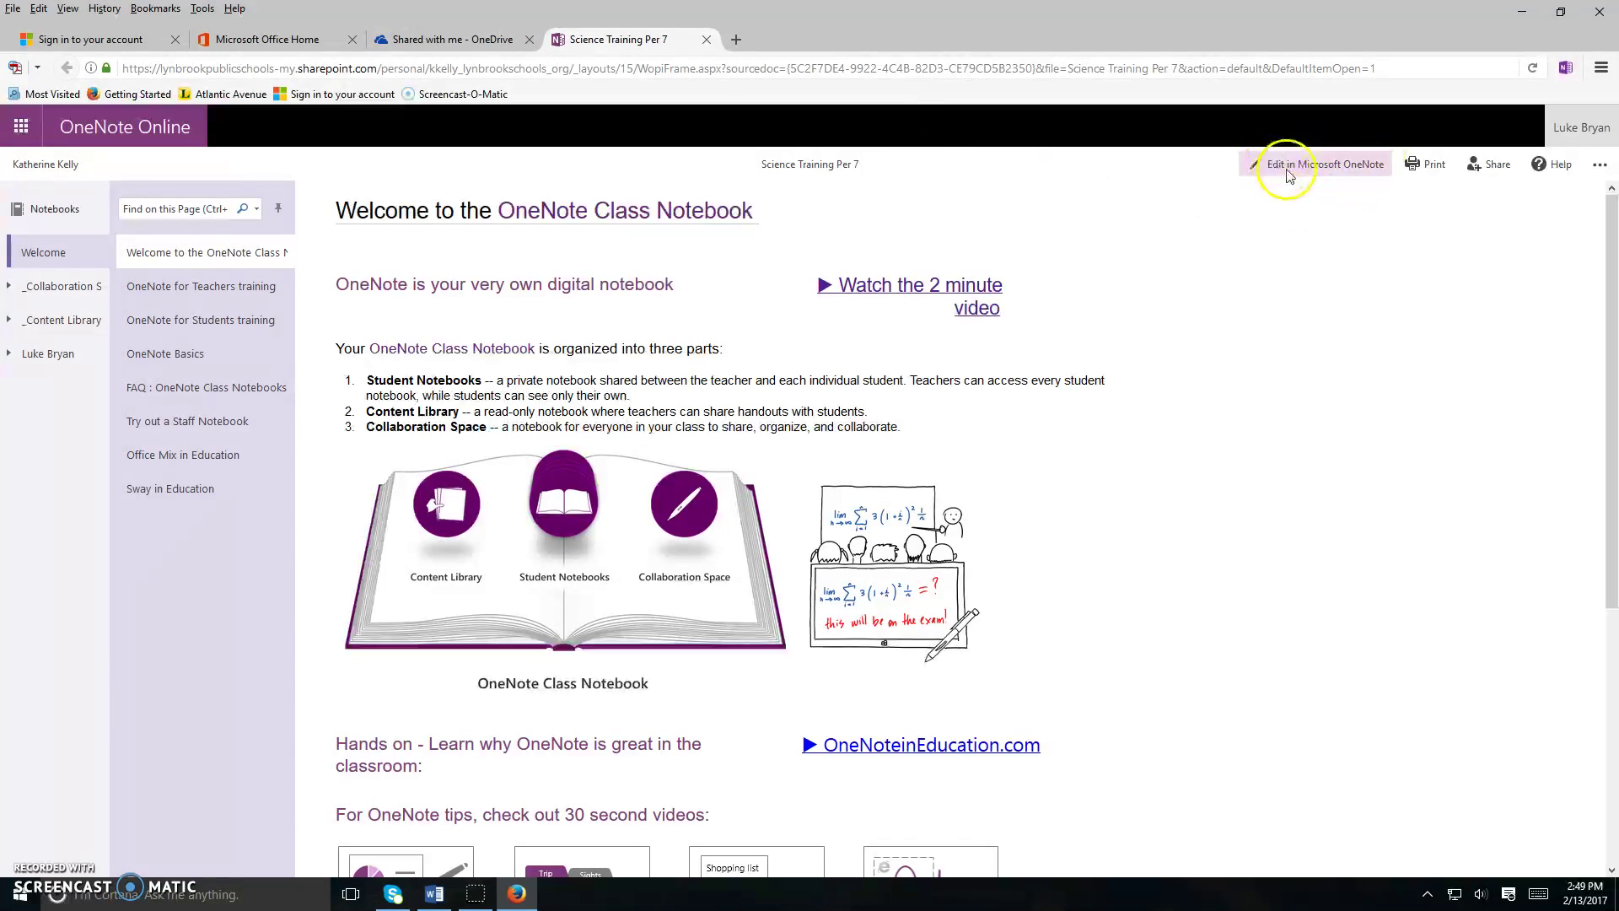
Choose Edit in Microsoft OneNote to open the notebook in the desktop app
click(1315, 173)
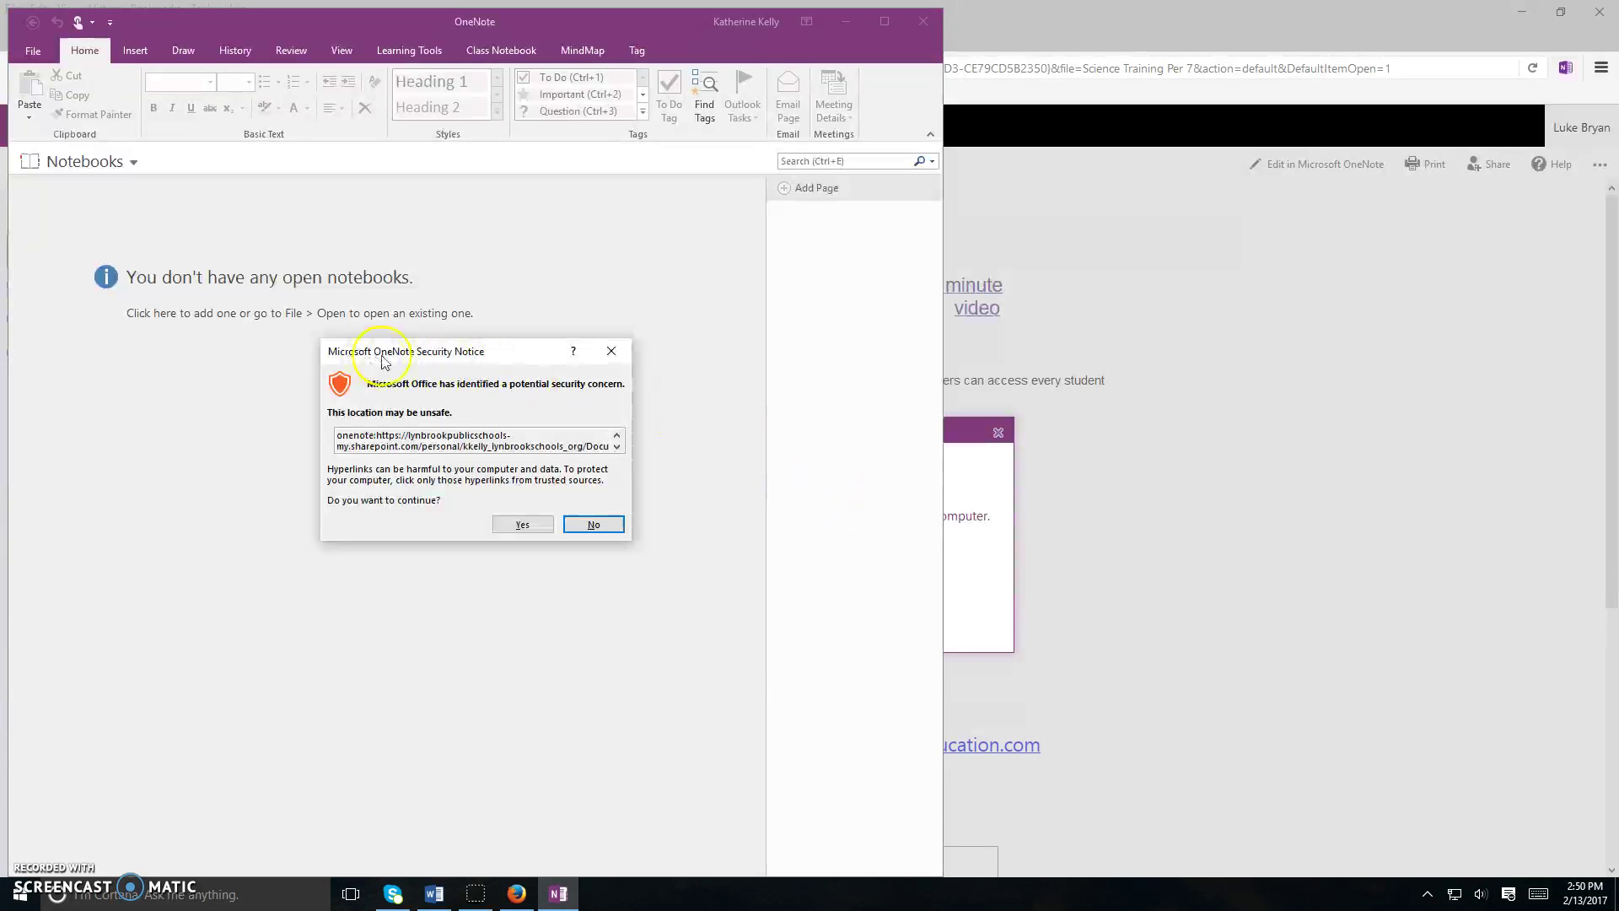
Accept the security notice and maximize the OneNote window once Science Training Per 7 loads
click(522, 525)
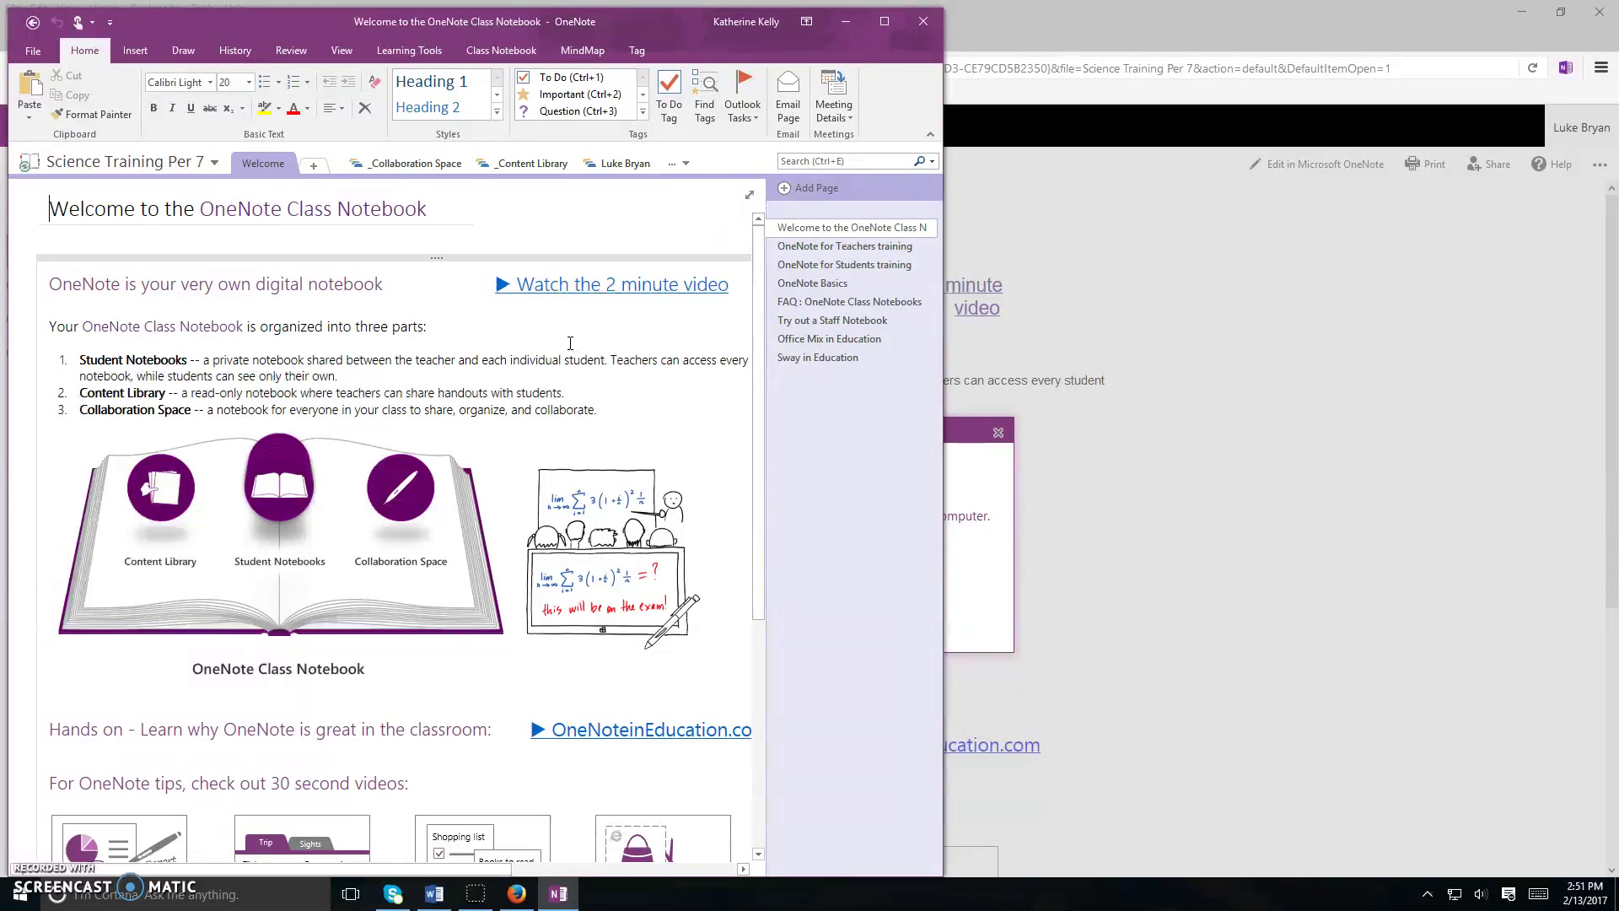
click(884, 21)
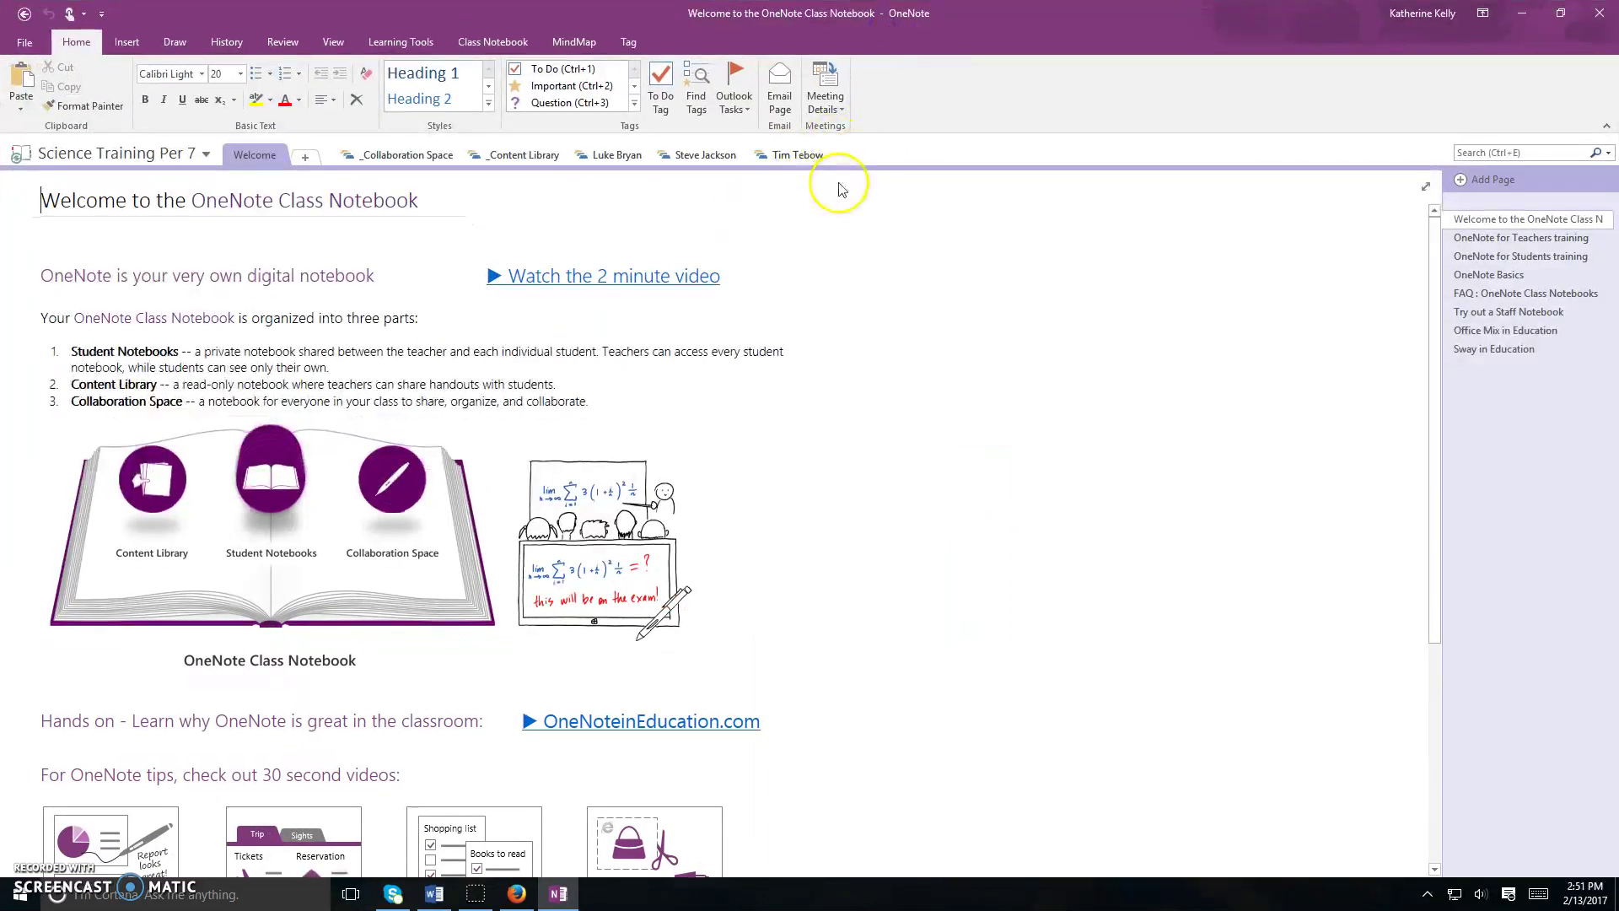
click(529, 156)
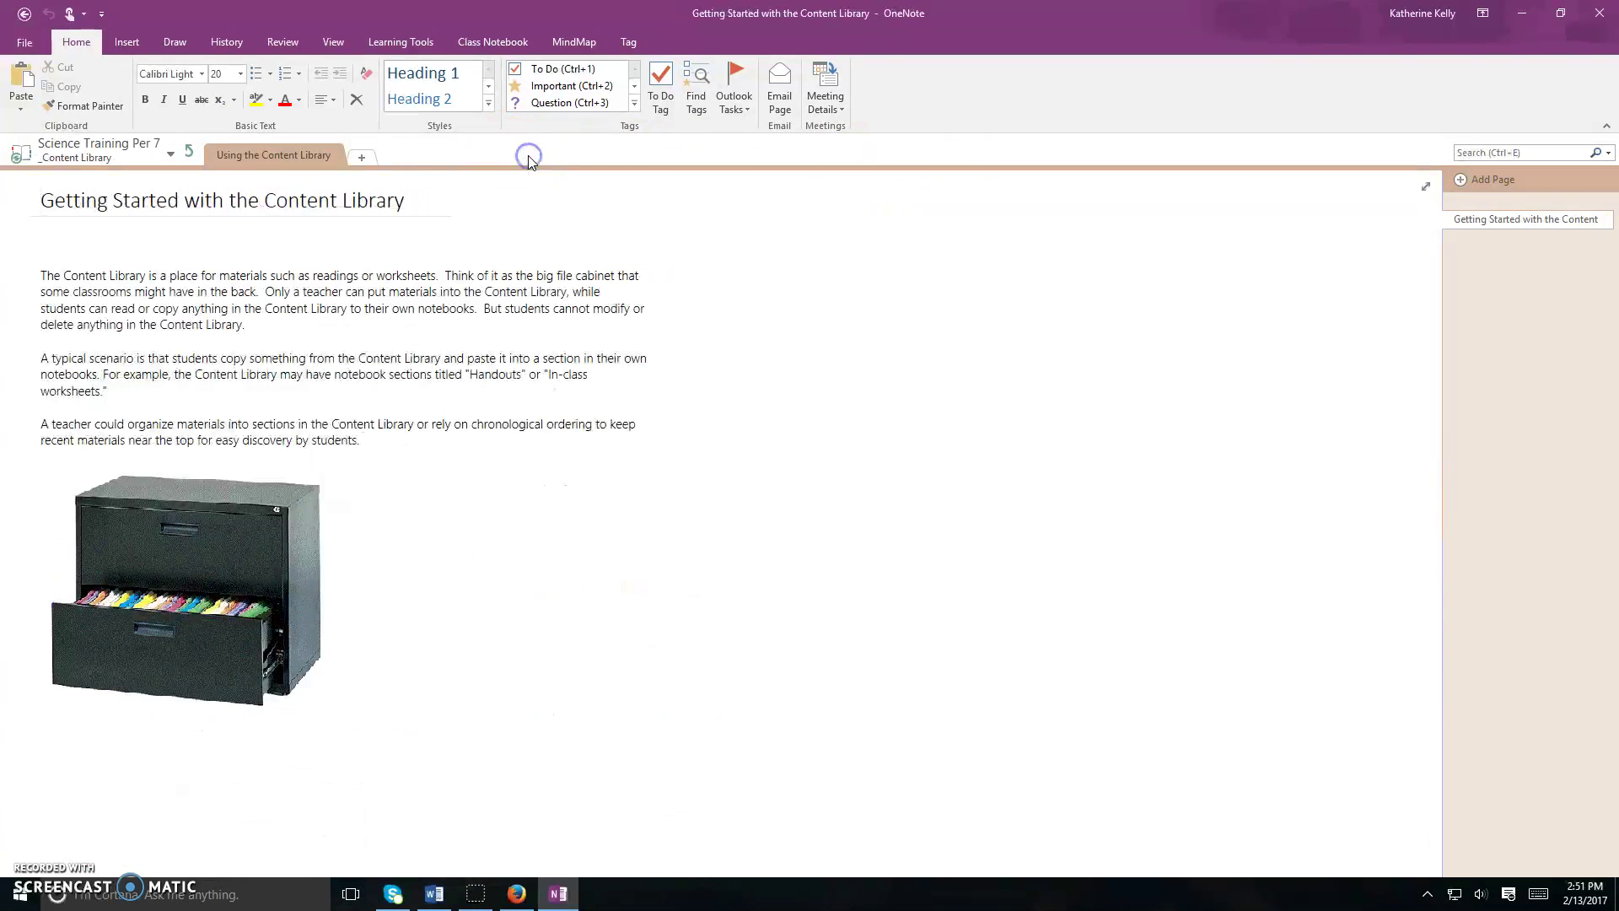
click(194, 154)
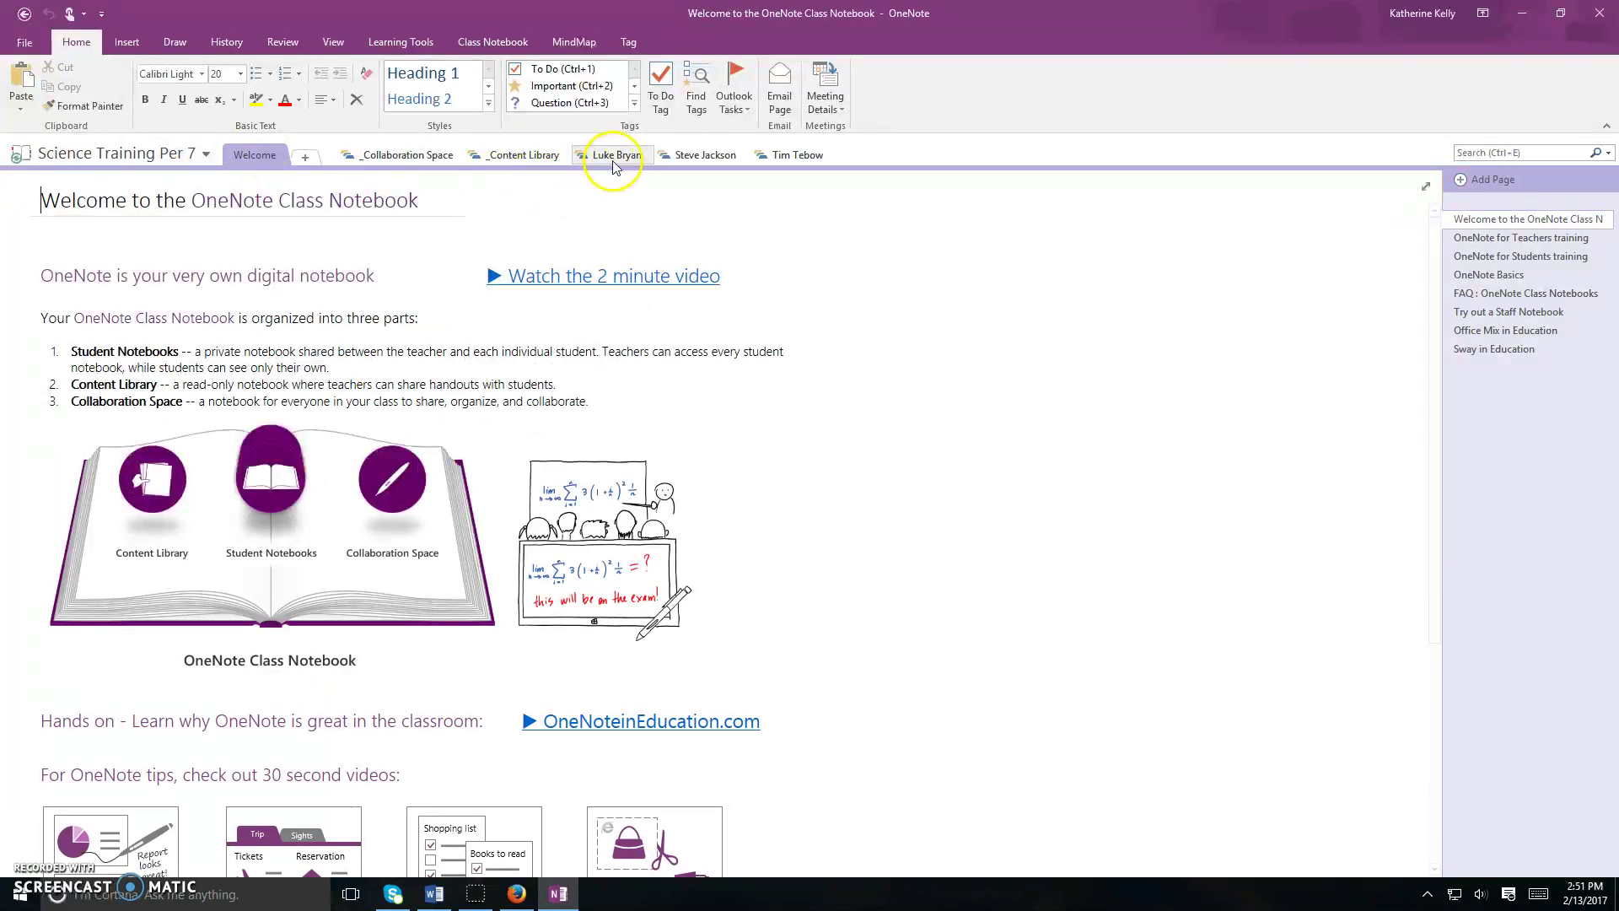
click(523, 157)
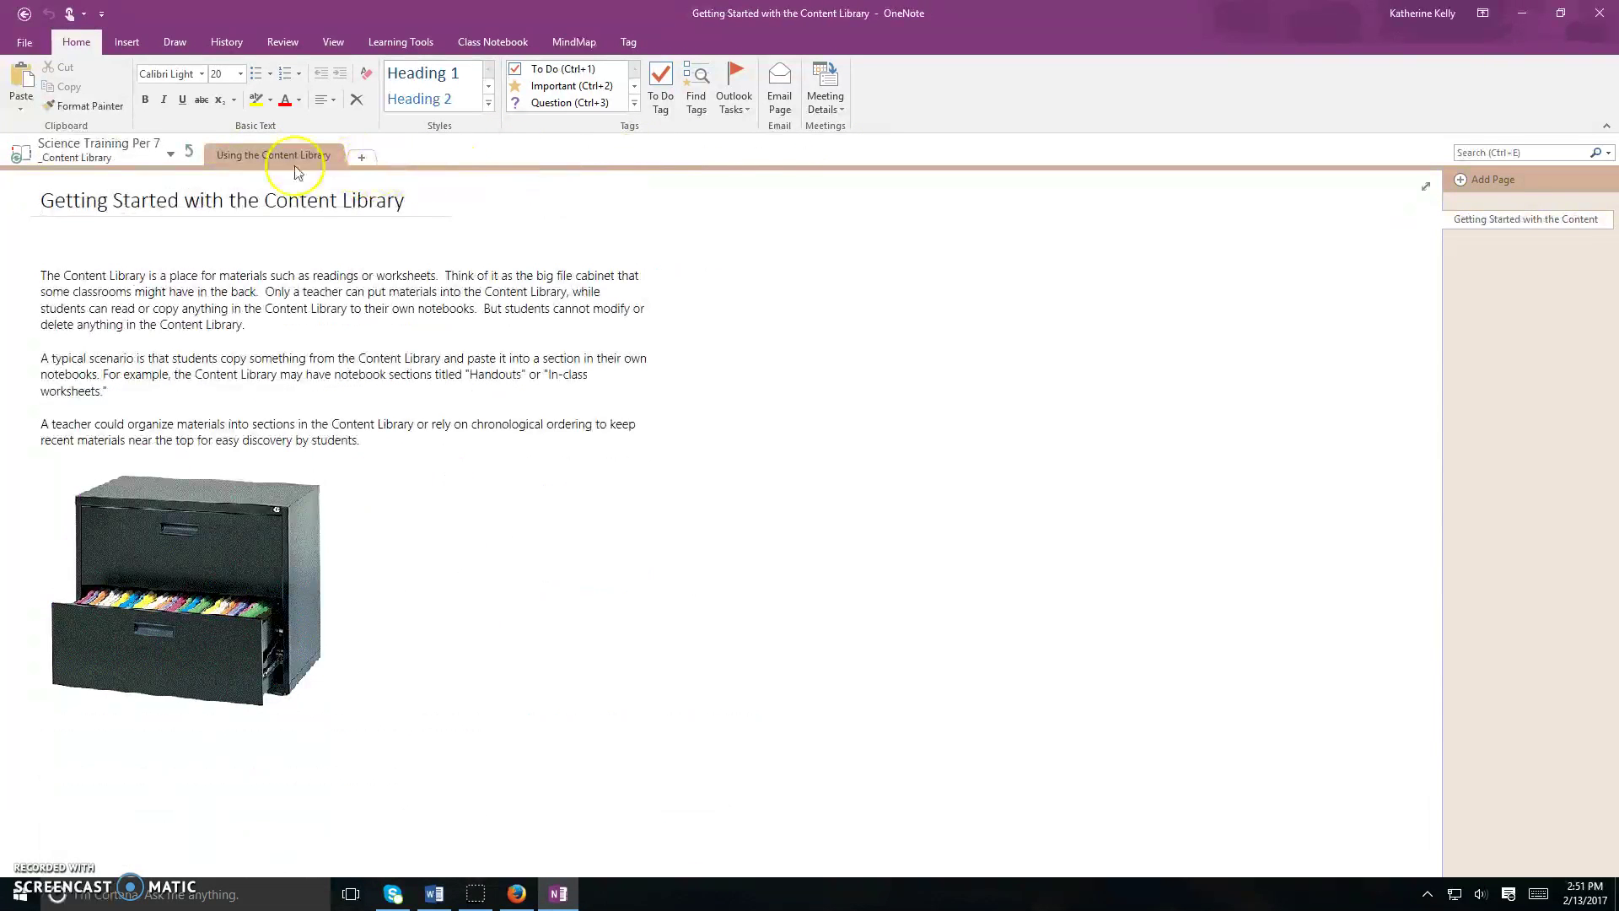
click(191, 152)
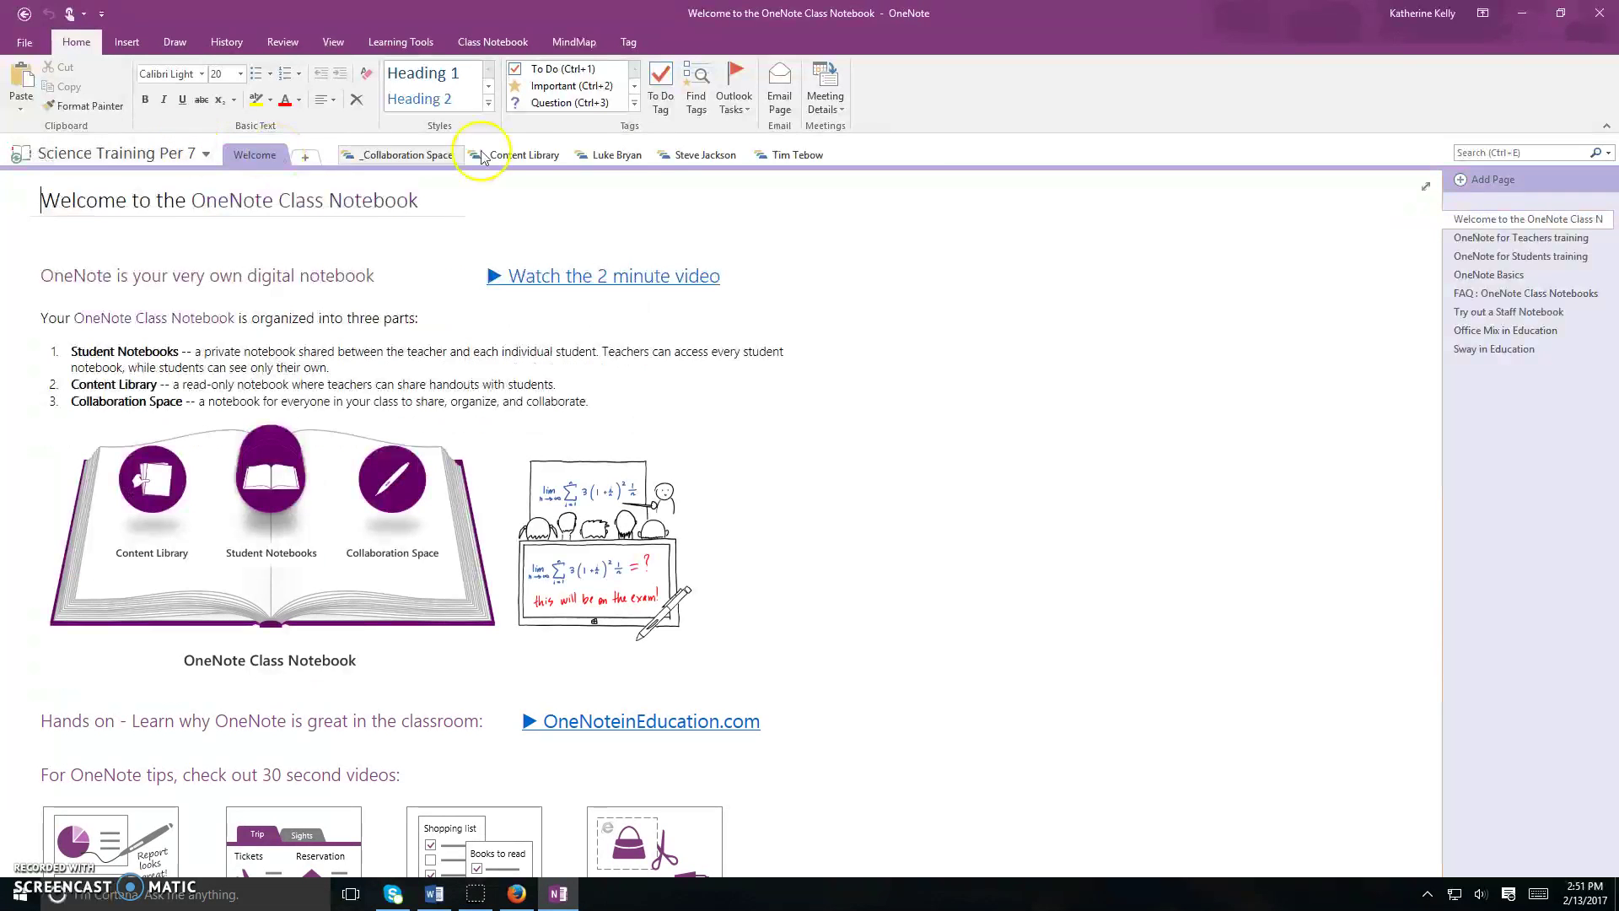
click(614, 154)
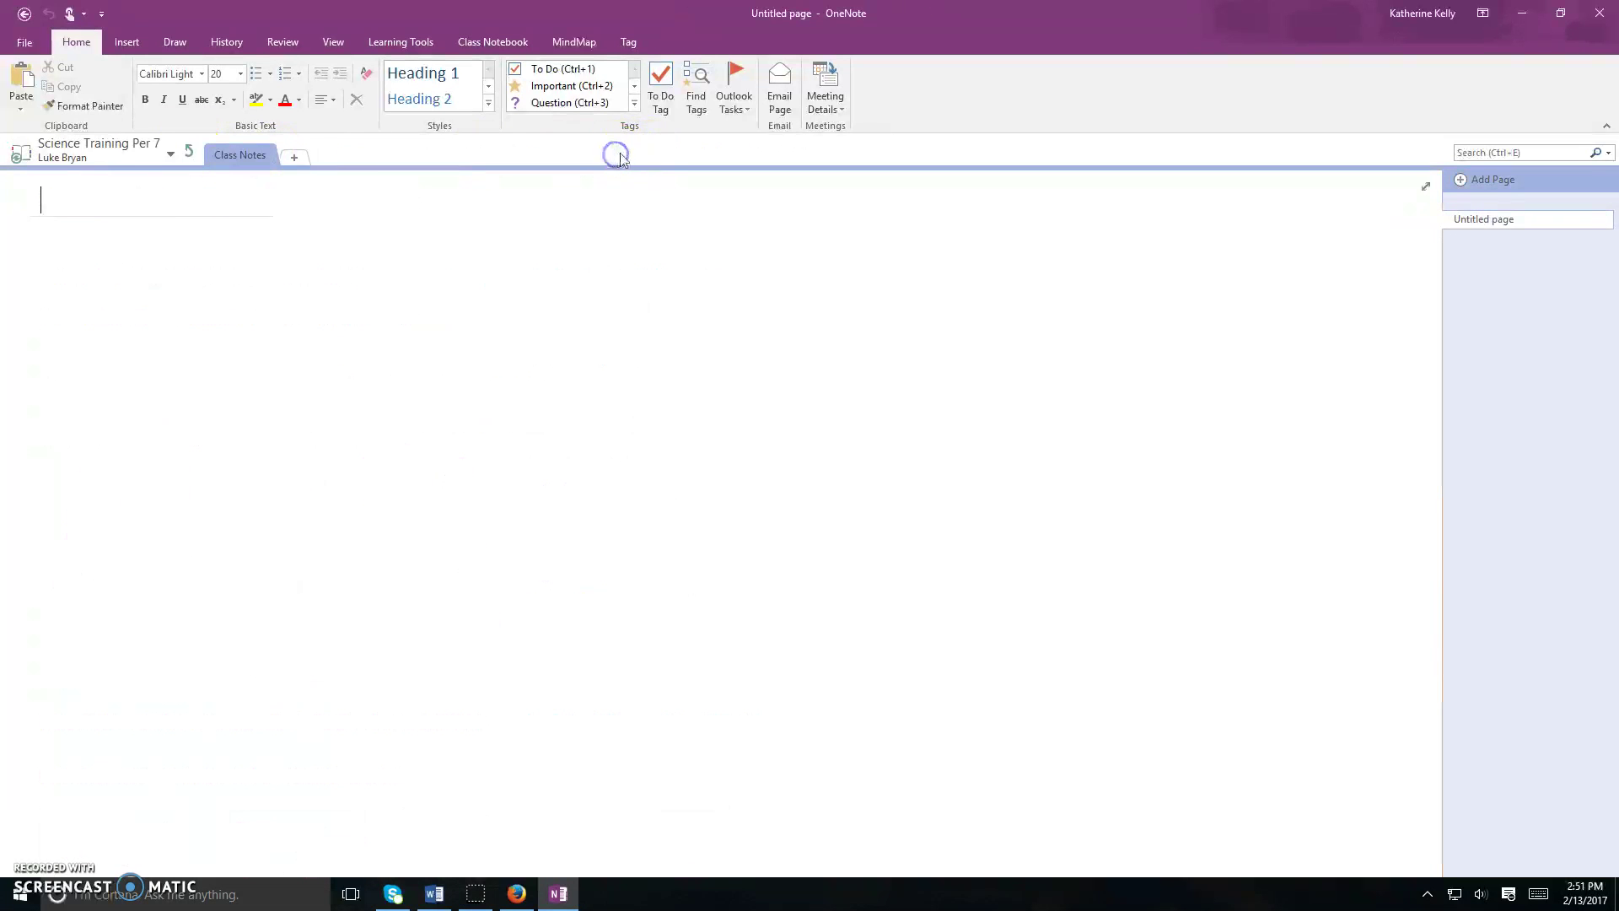
click(196, 157)
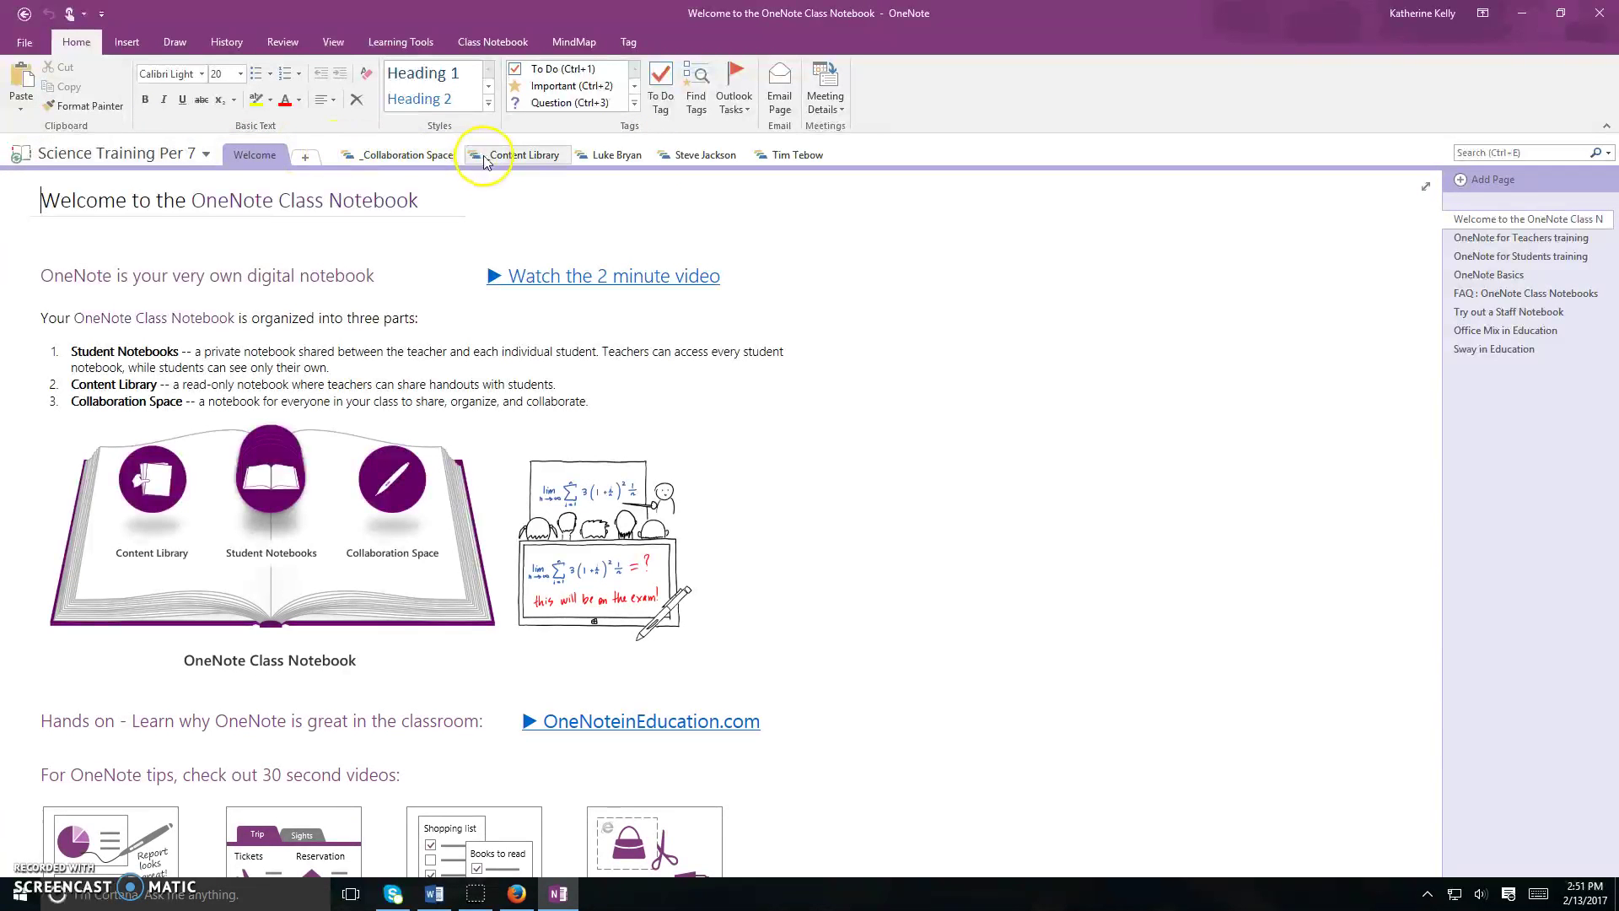
click(515, 156)
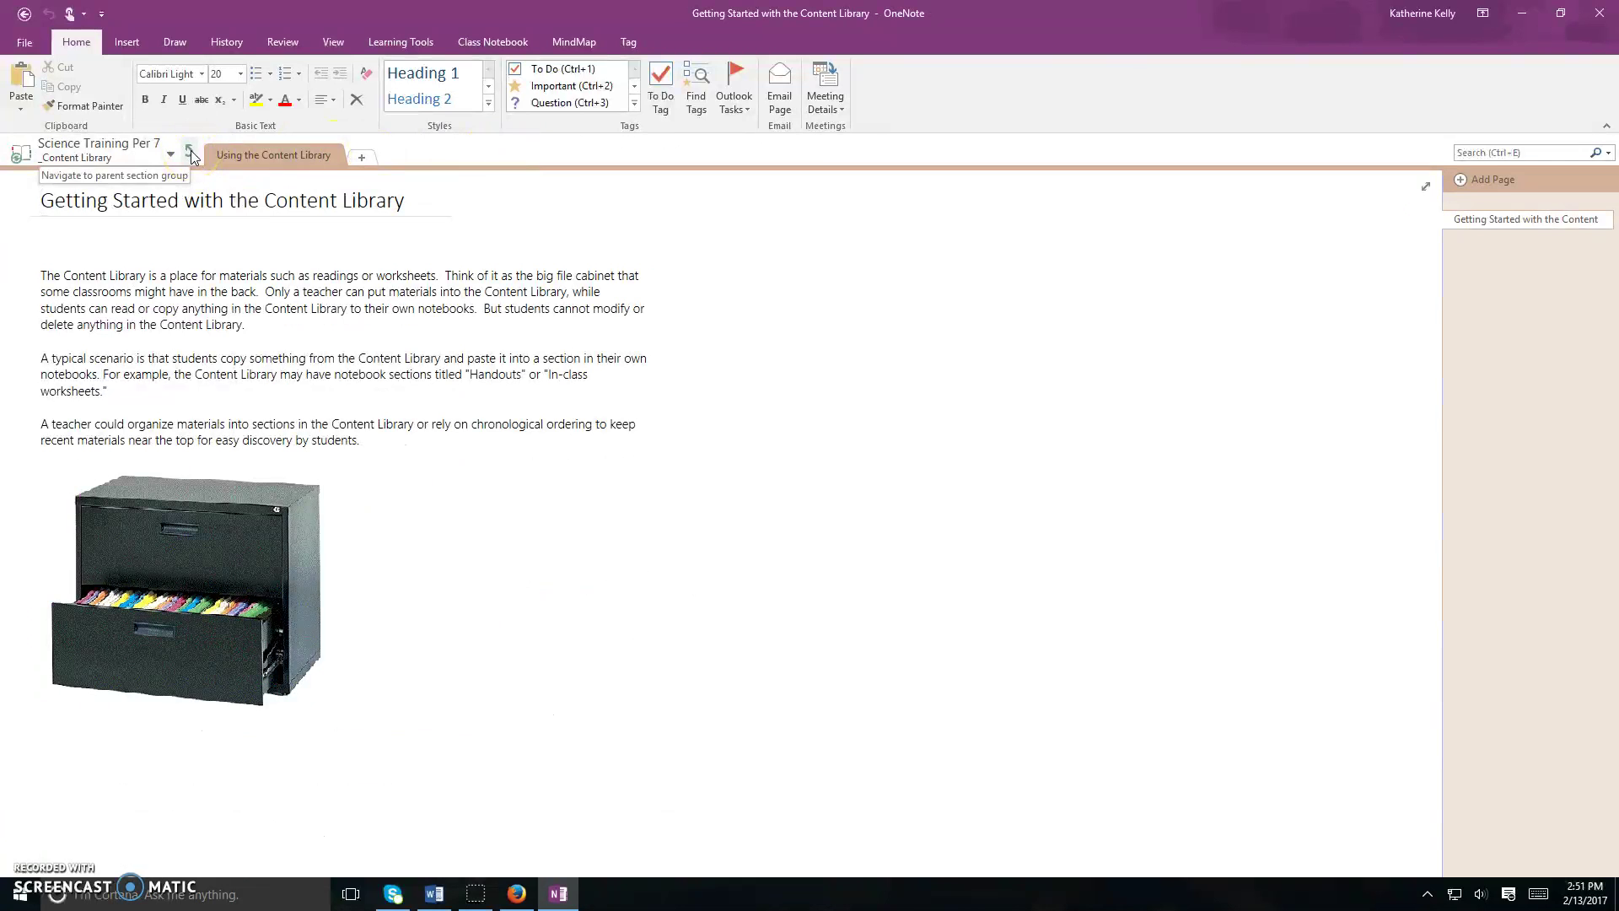
click(192, 157)
click(530, 153)
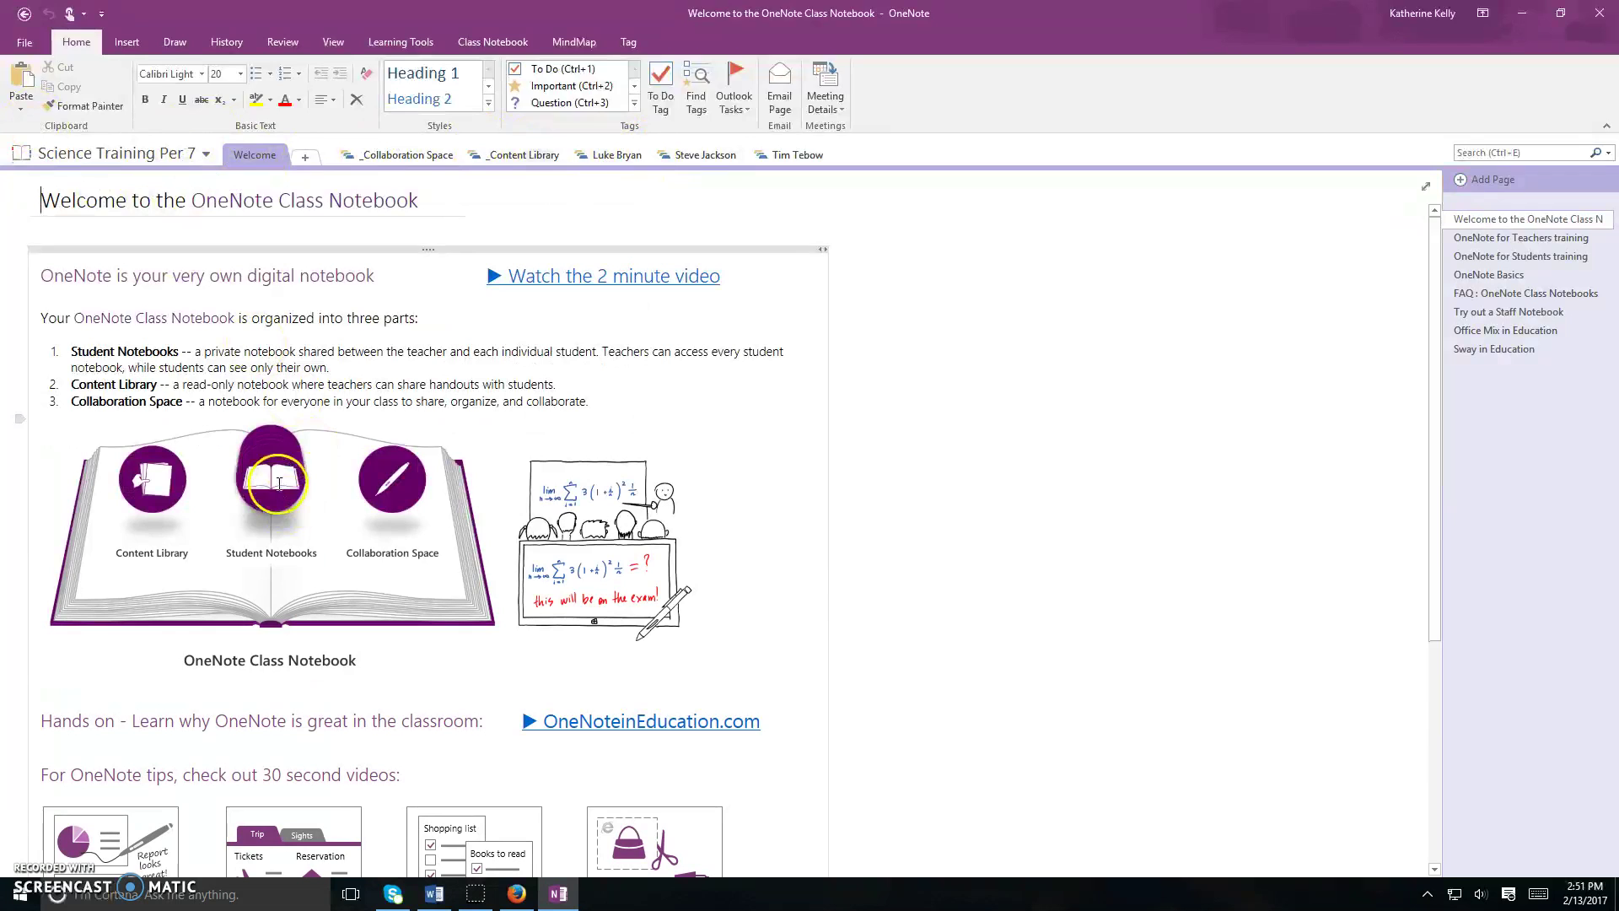
scroll(34, 124, down, 1)
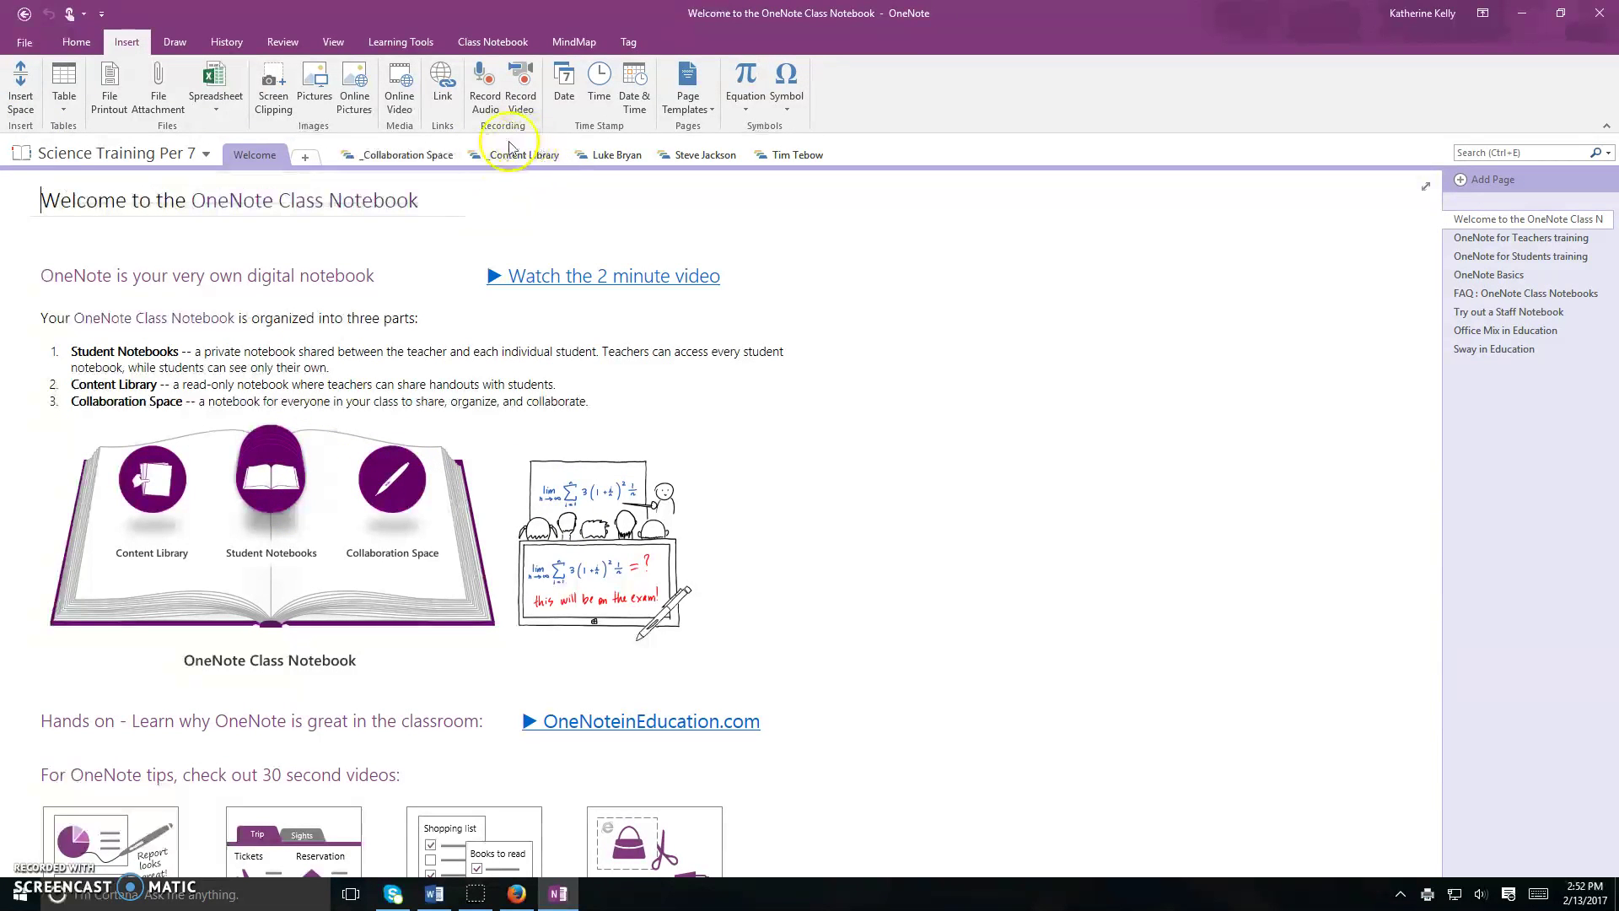
click(592, 168)
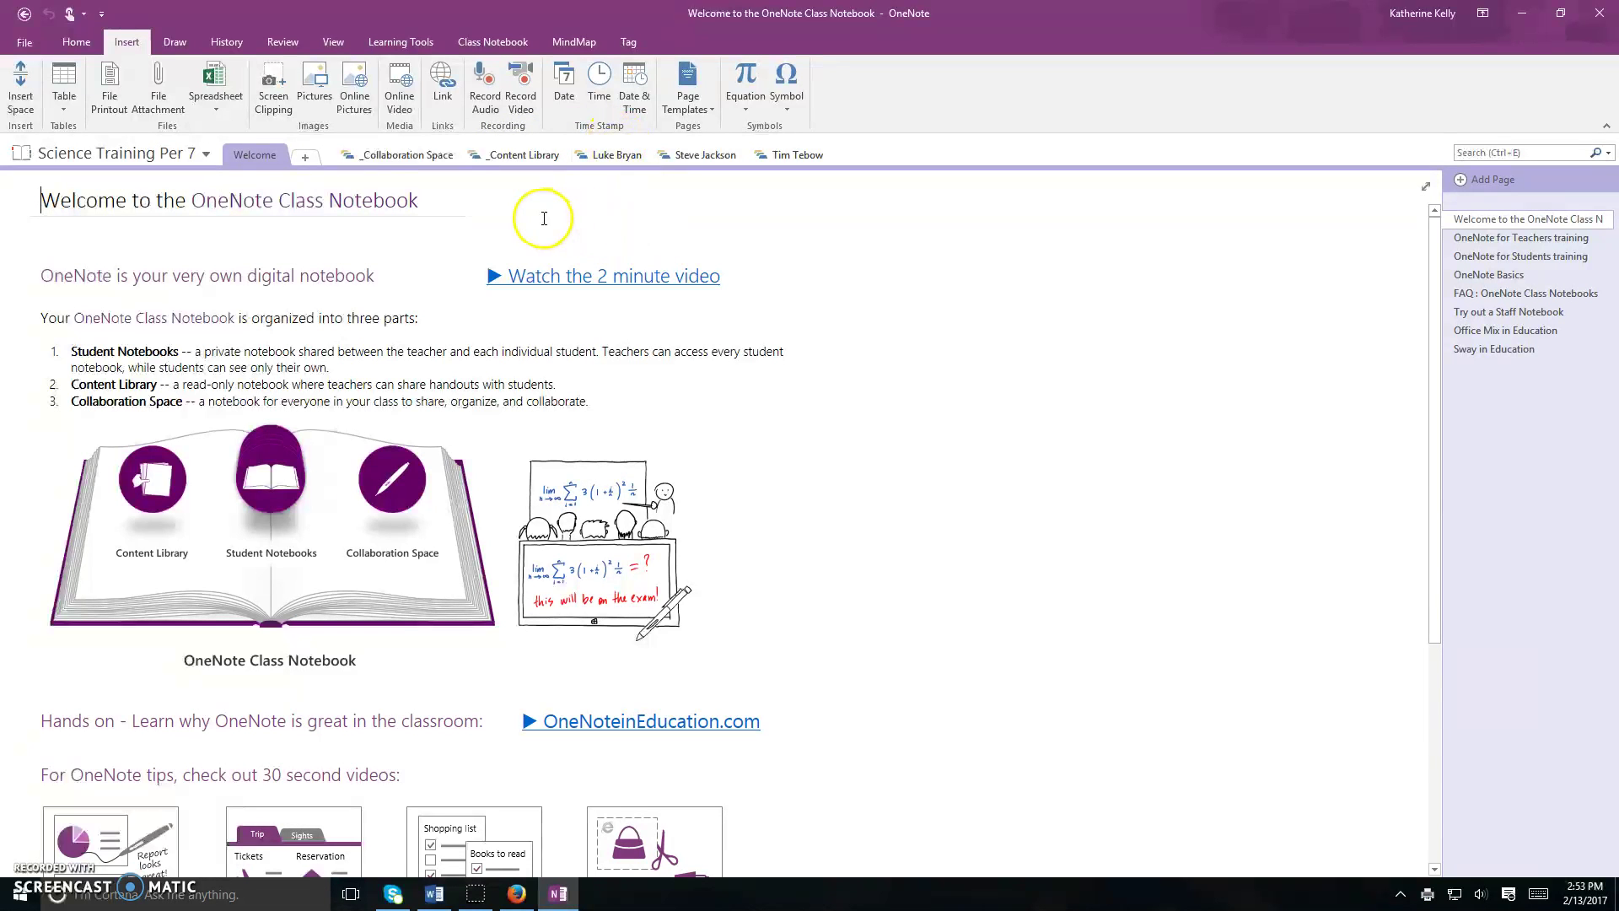
Copy the Color T chart page from the _Content Library's Class Notes section
click(518, 156)
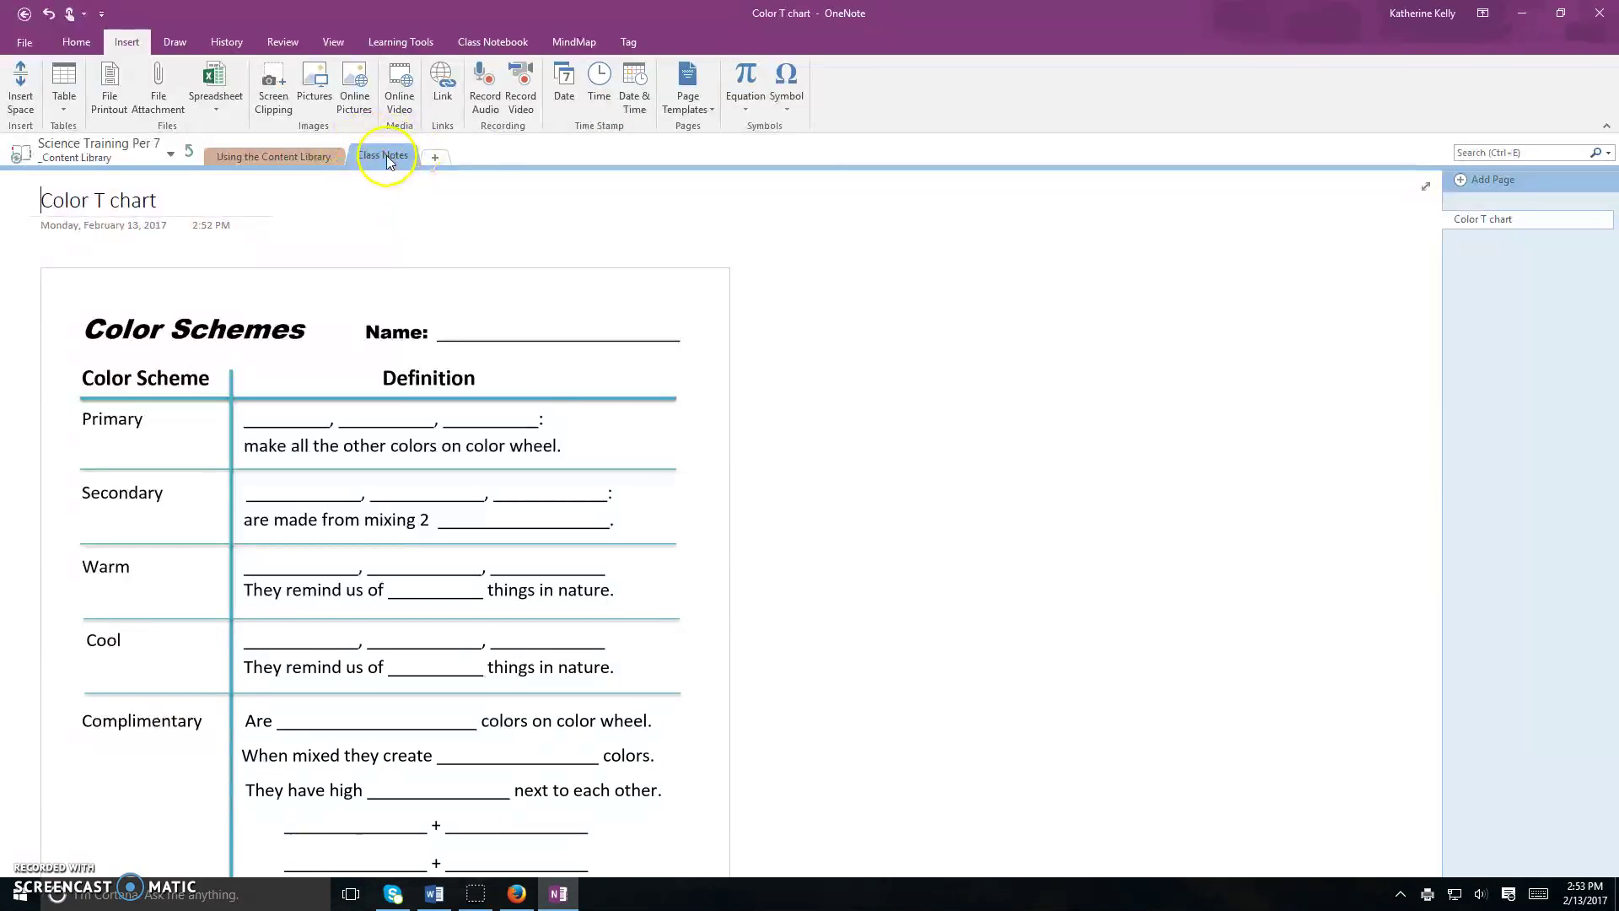
right_click(1498, 222)
click(1499, 210)
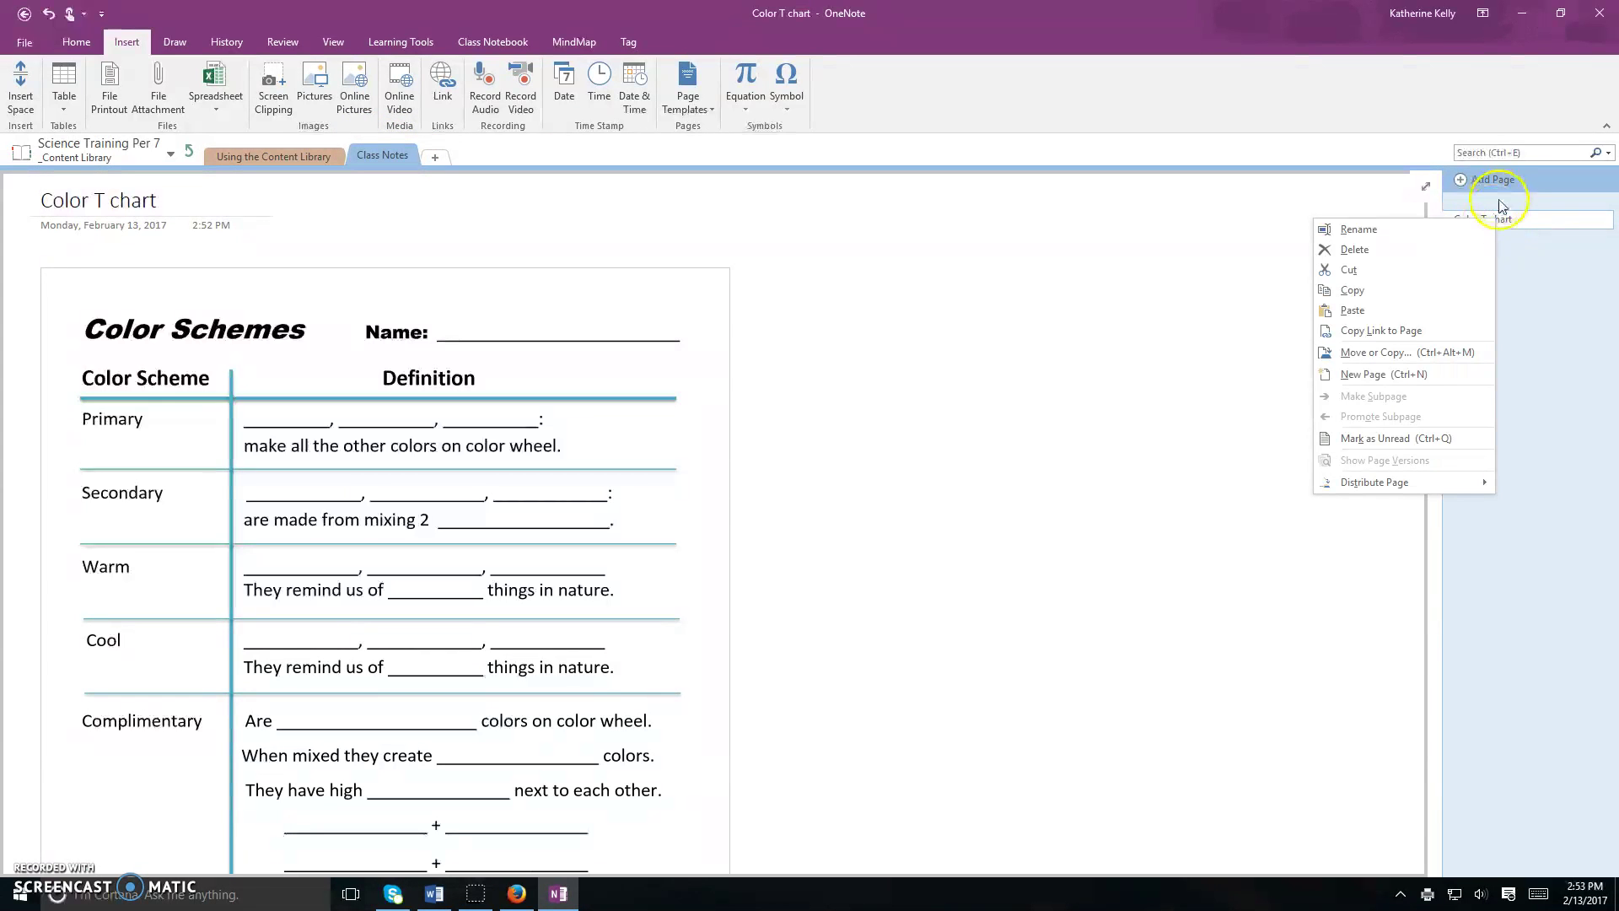
click(1349, 291)
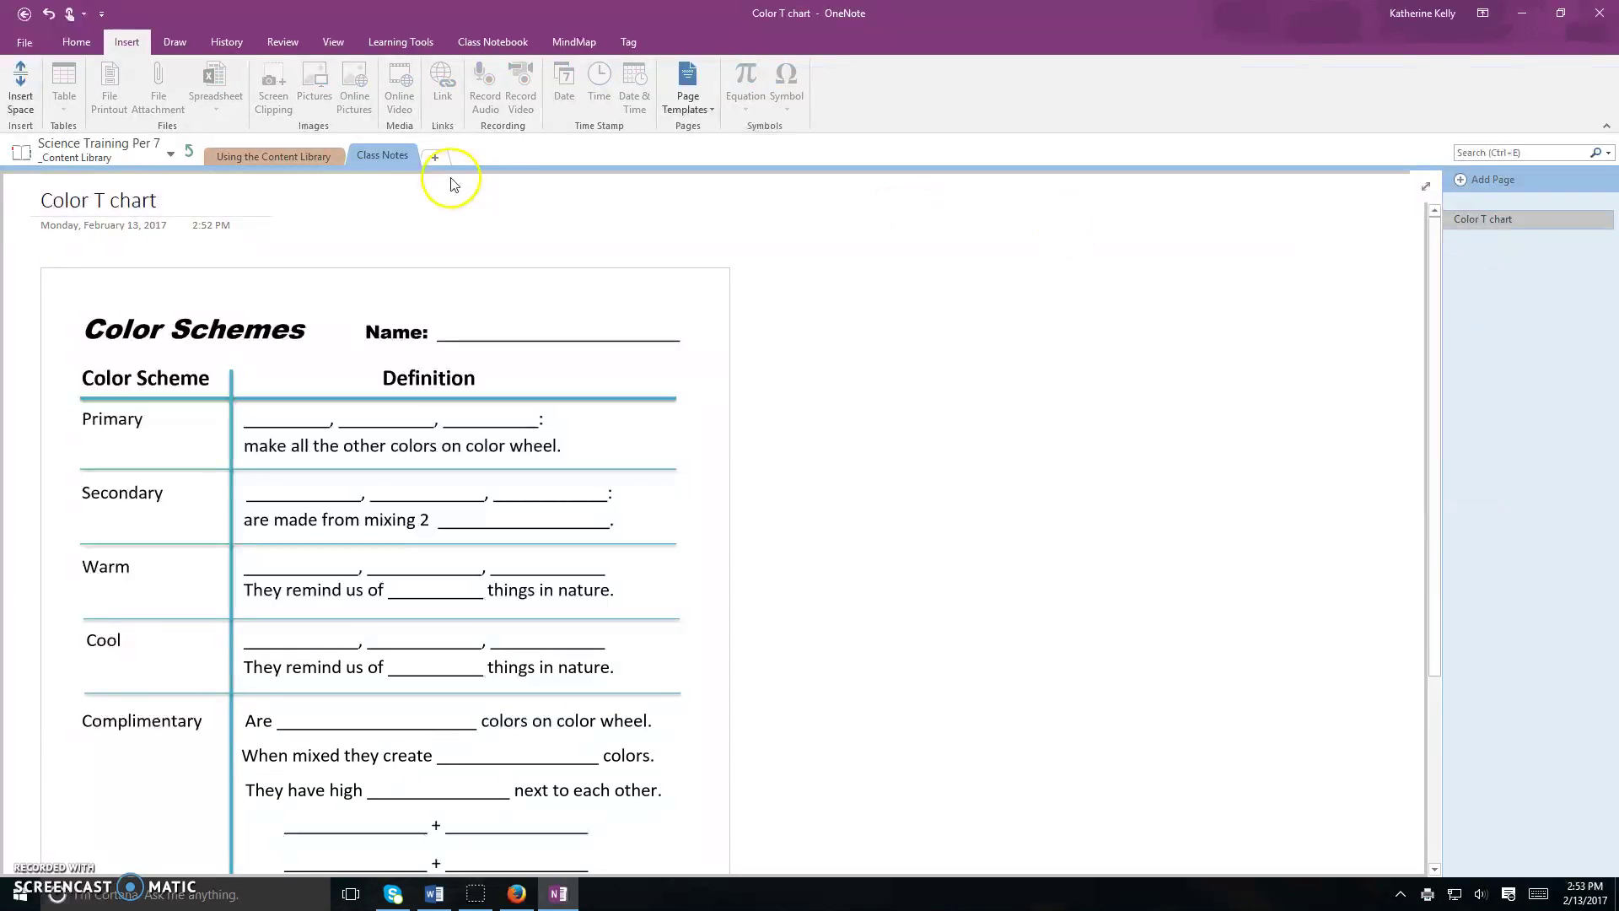
Paste the Color T chart page into the student's own Class Notes section
click(190, 153)
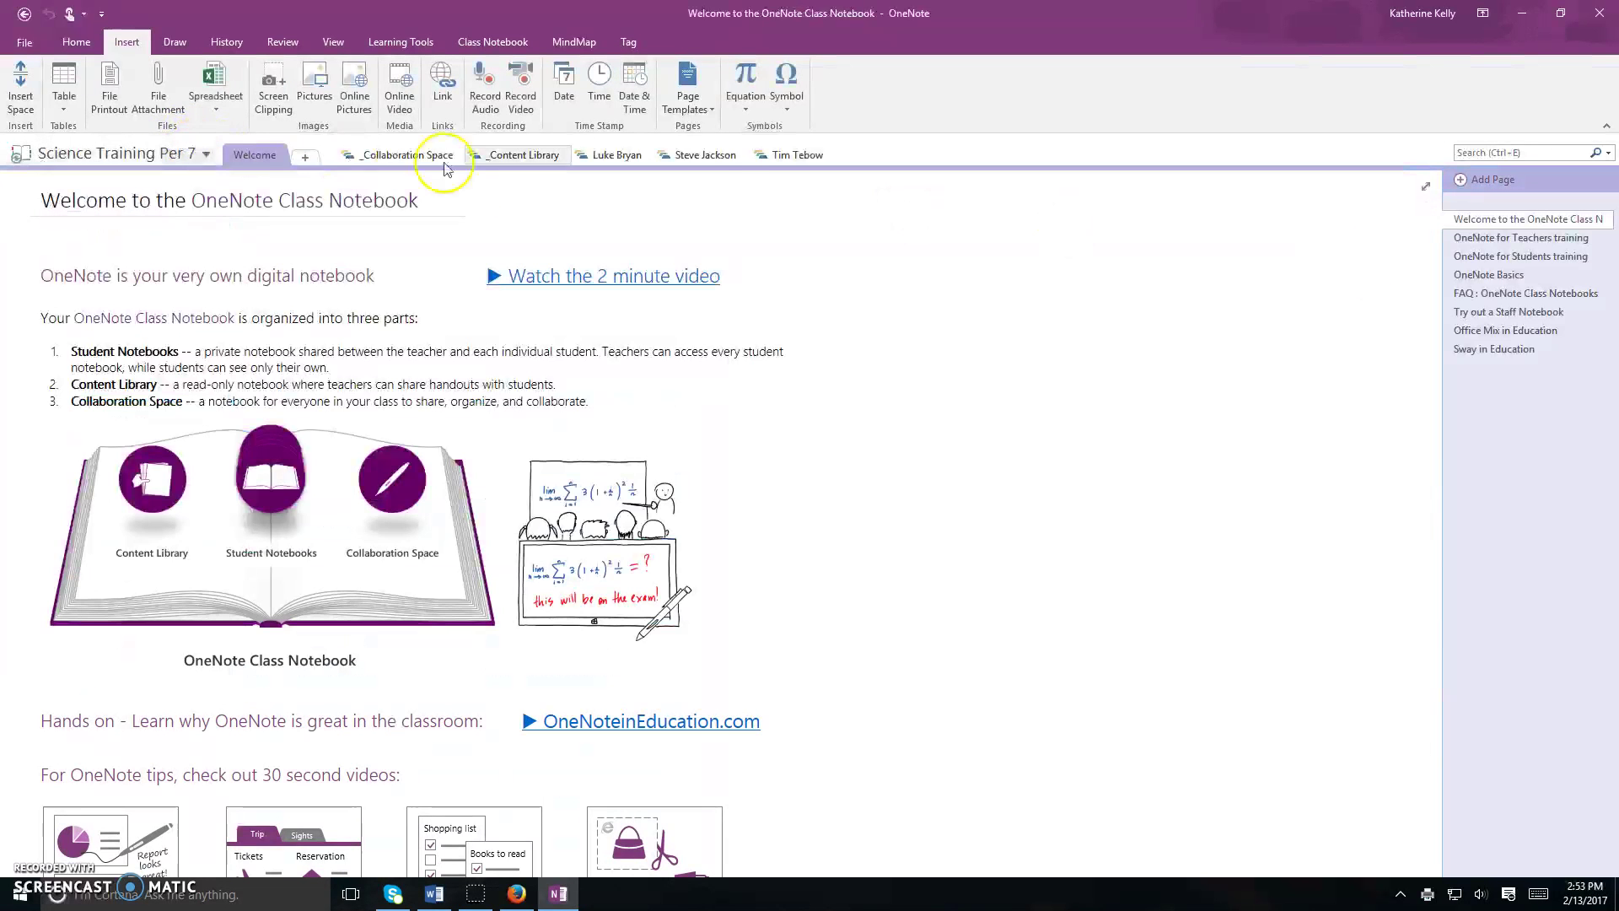
click(613, 157)
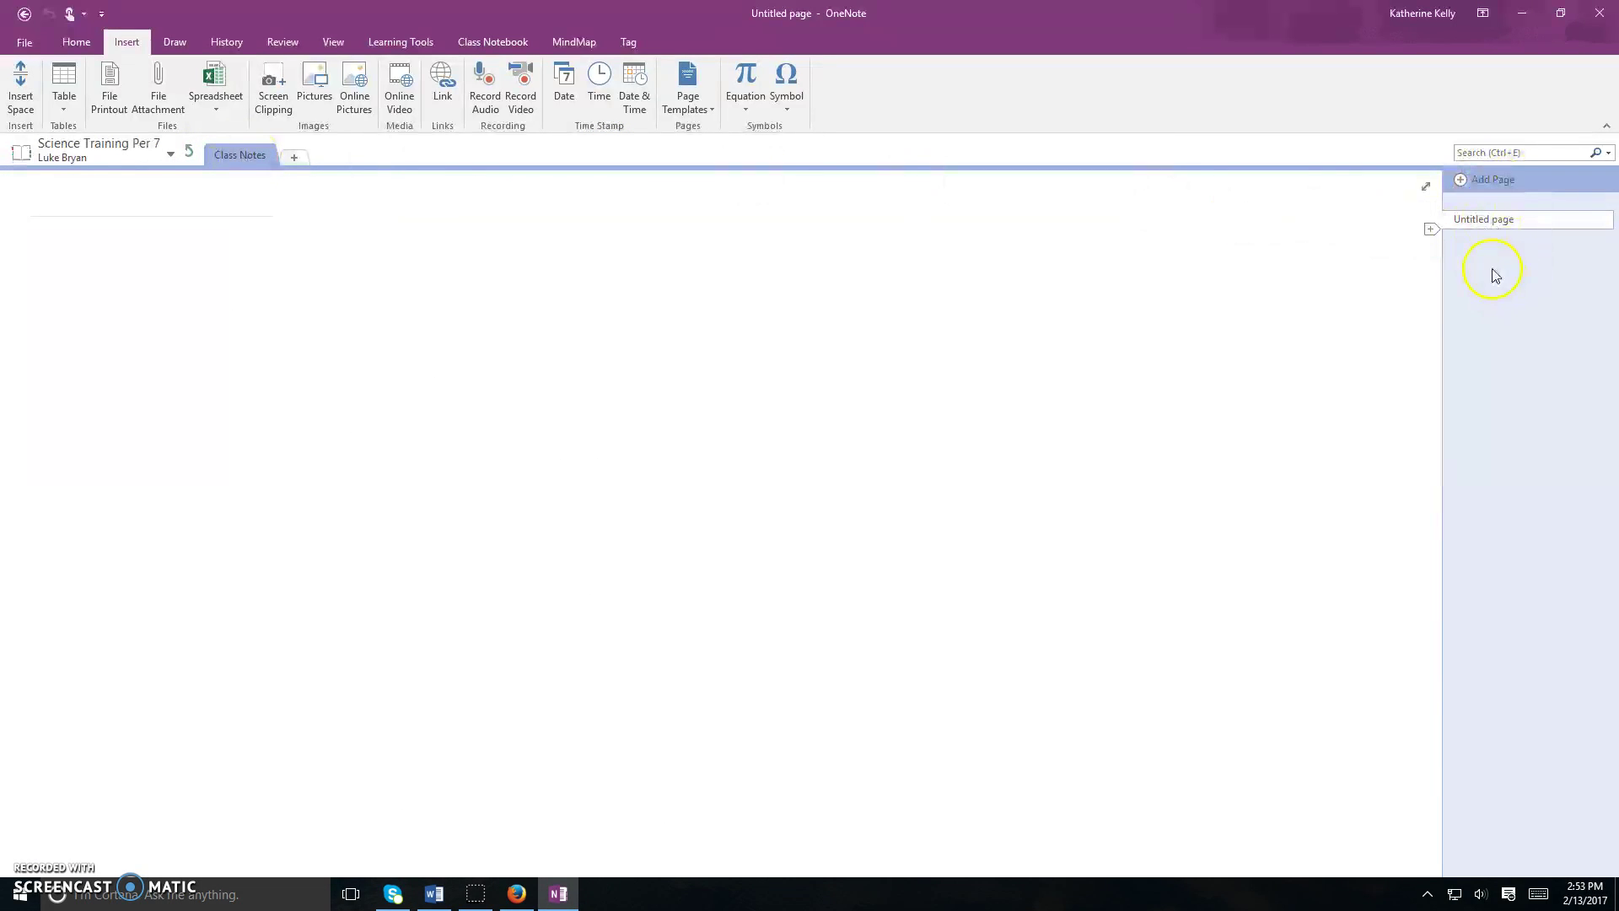
right_click(1493, 272)
click(1425, 300)
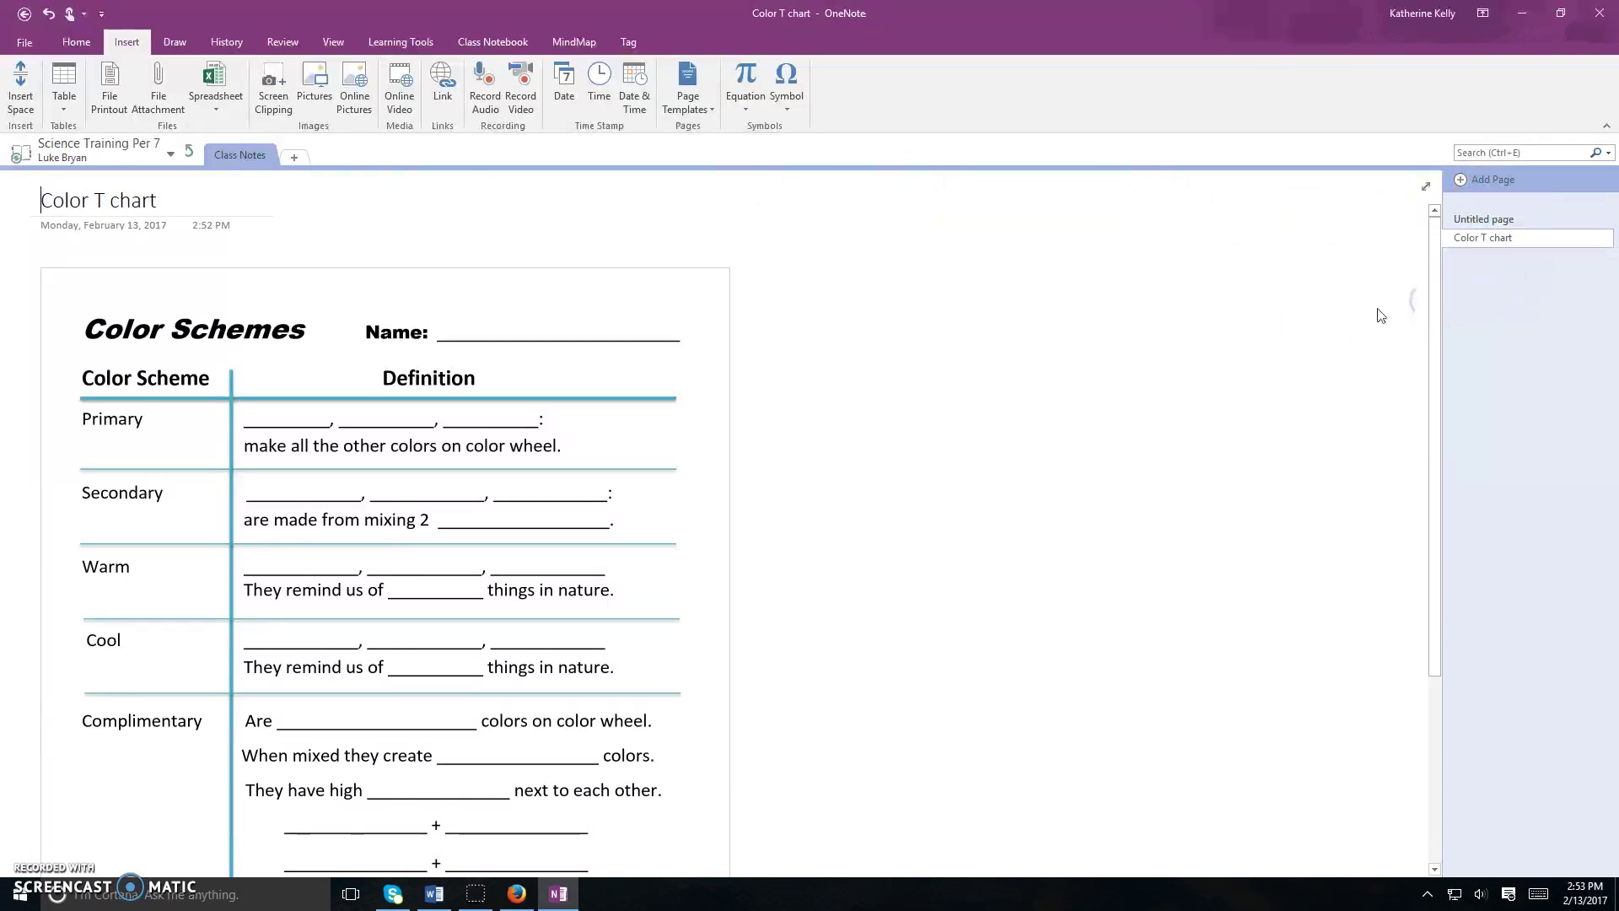
Add a test note reading 'veAVEVEA' beside the worksheet
click(892, 367)
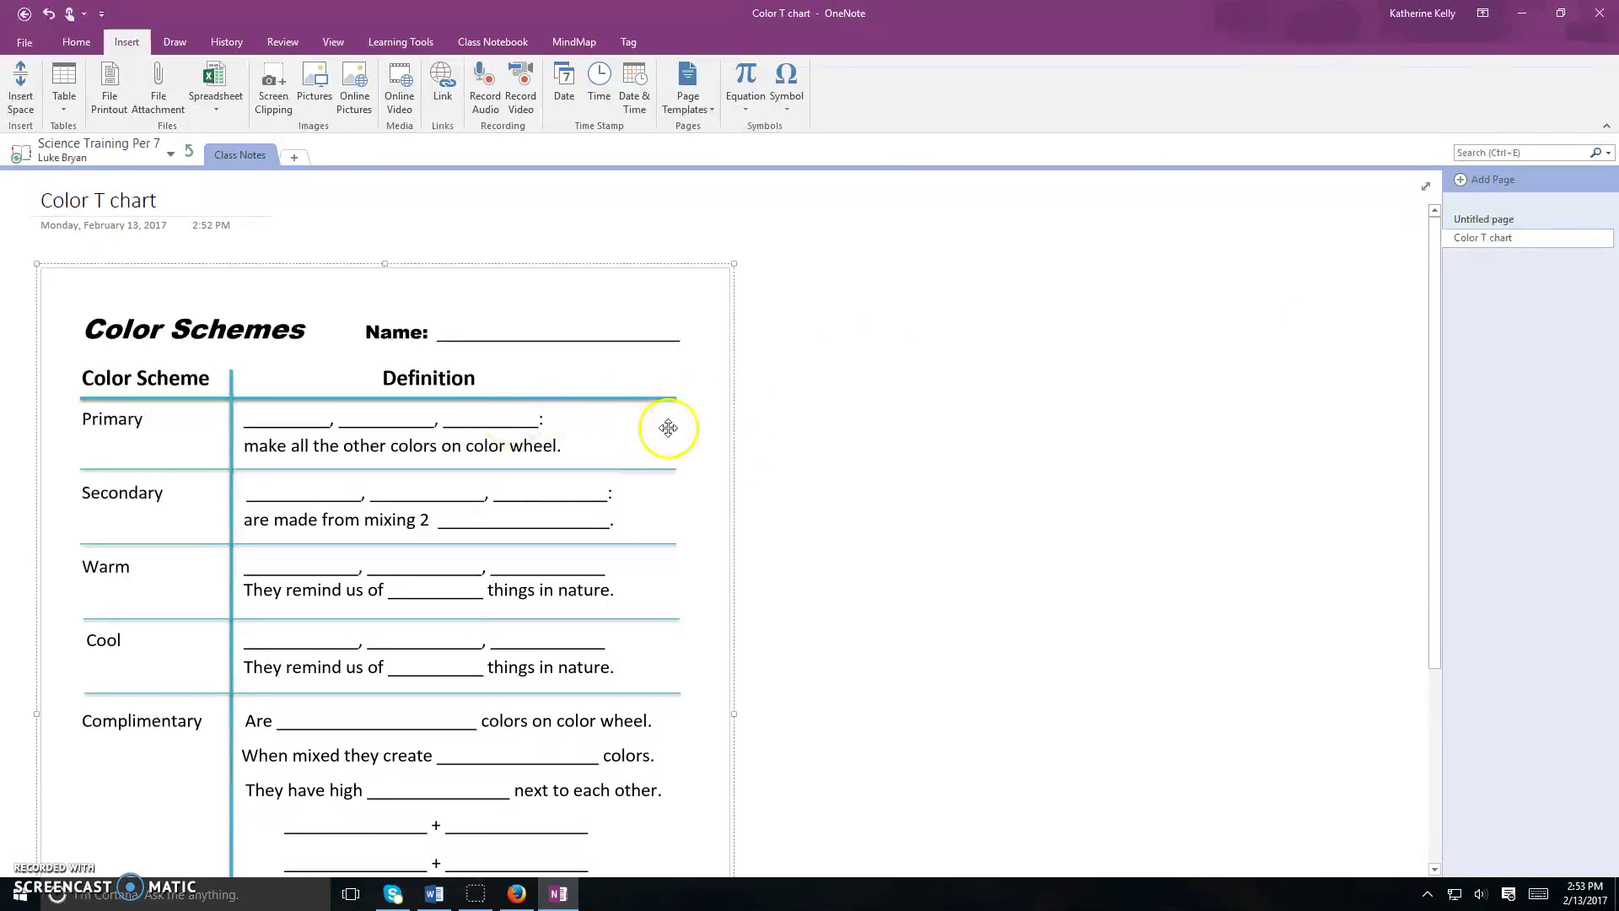
click(812, 438)
text(veAVEVEA)
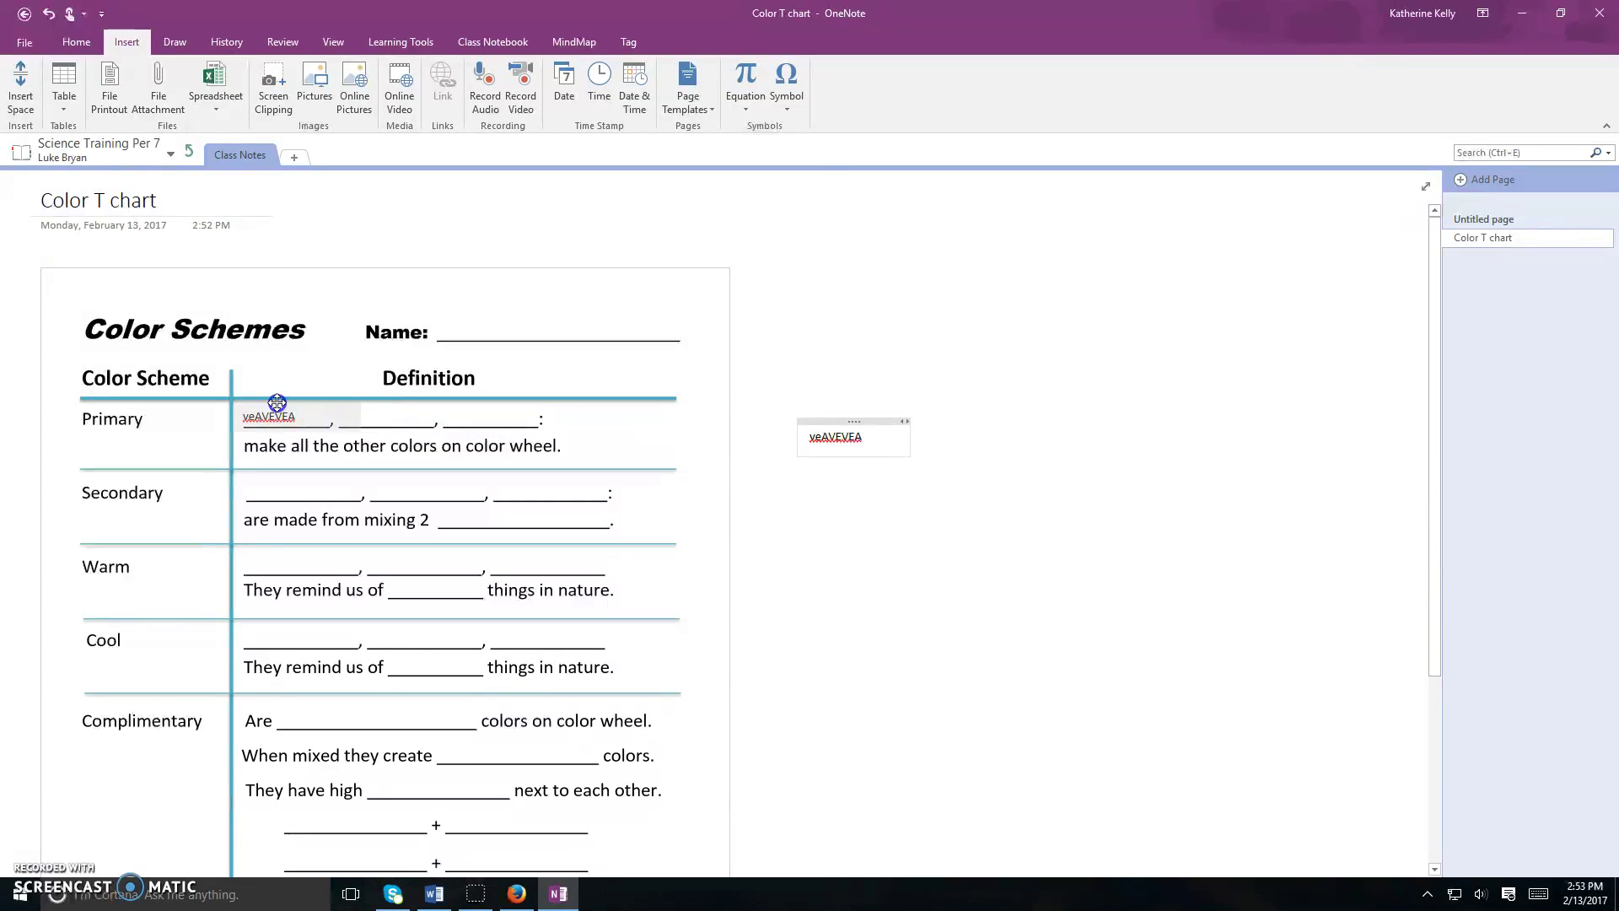